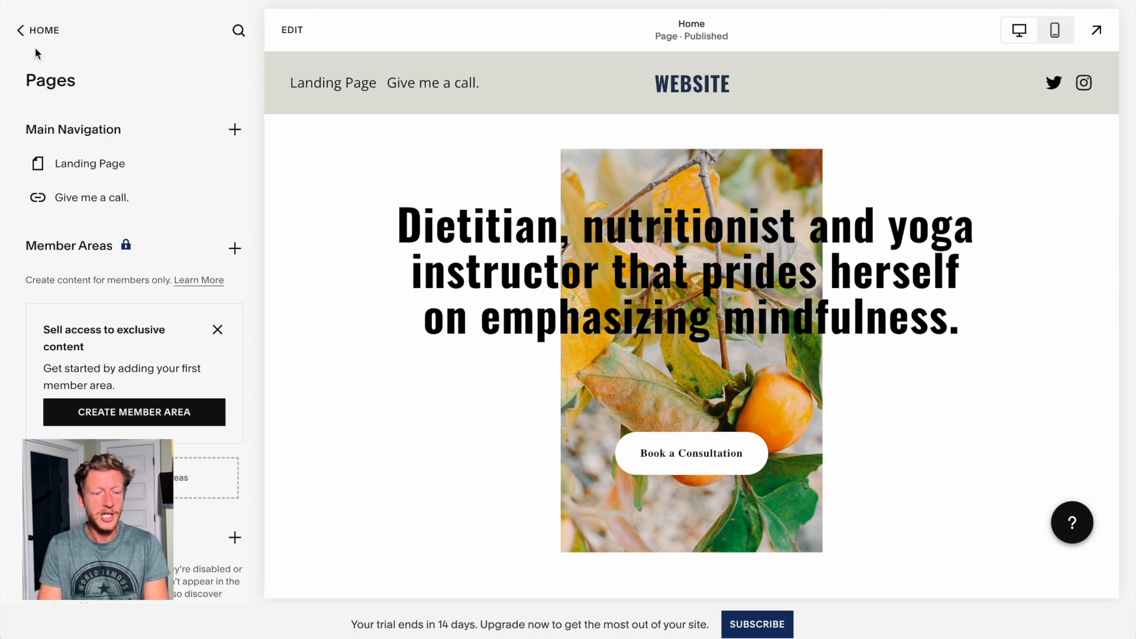
Add a blog page with the two-column grid layout to the main navigation.
click(15, 31)
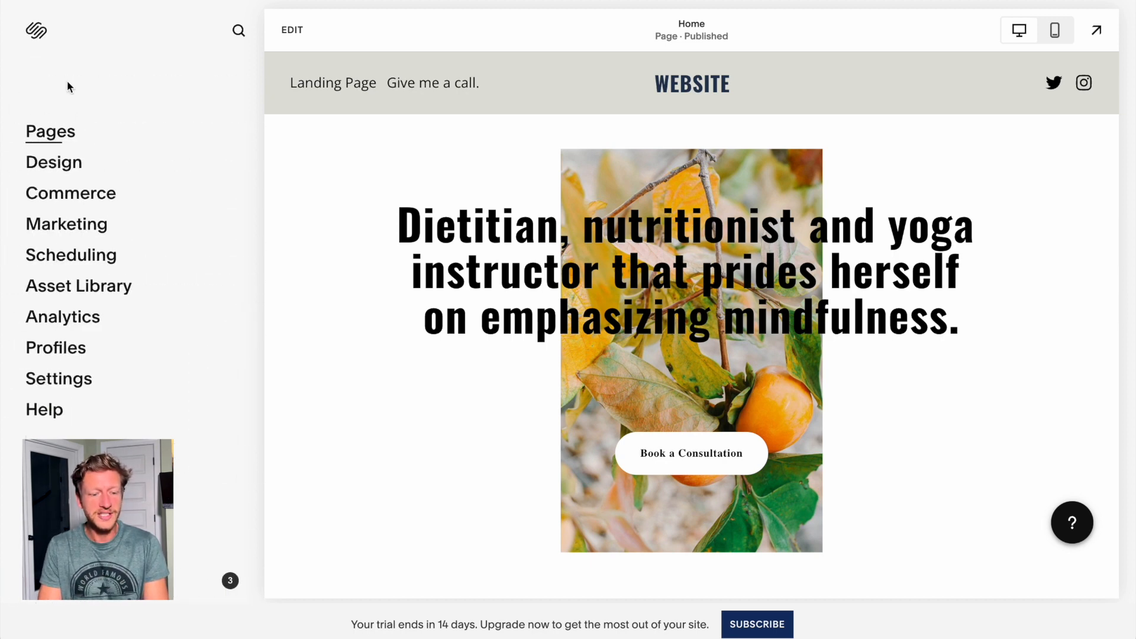
click(56, 131)
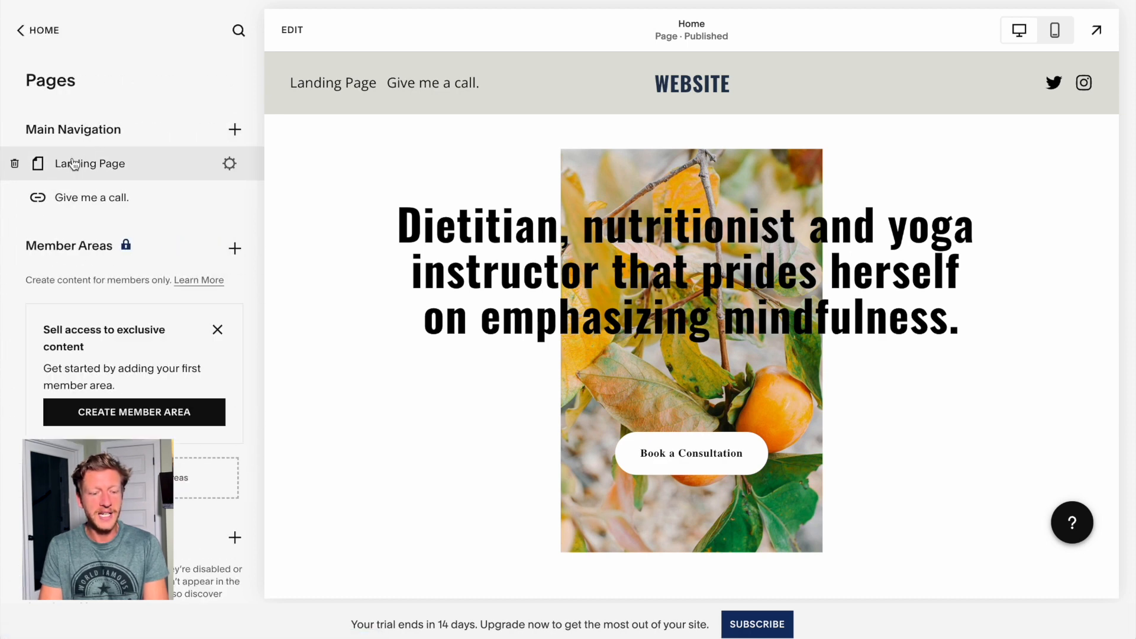
click(225, 136)
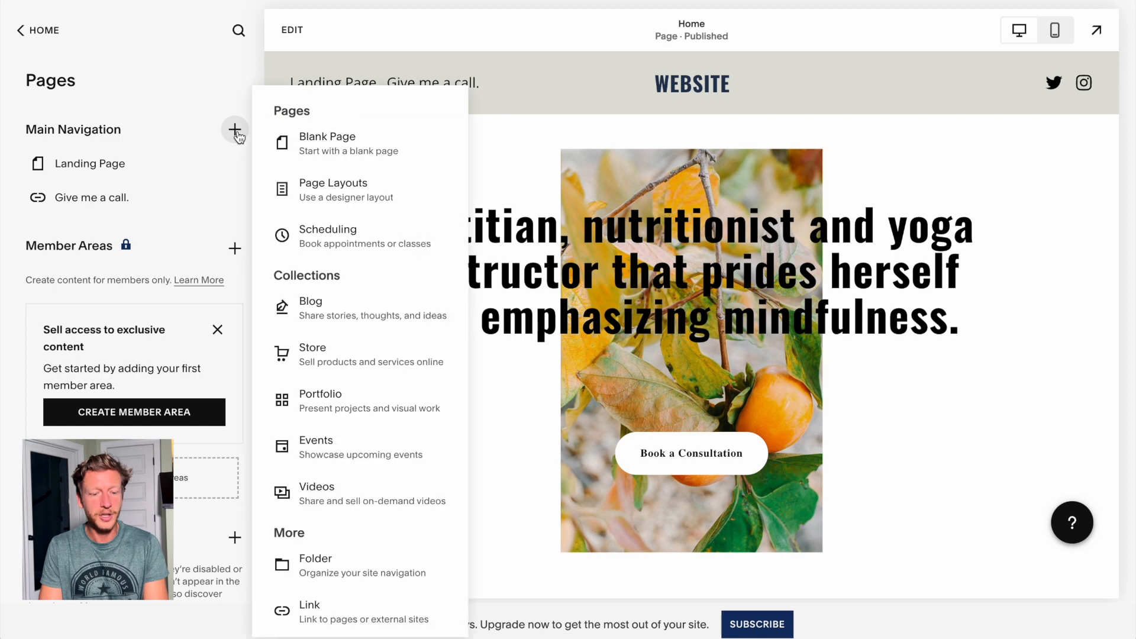
click(413, 313)
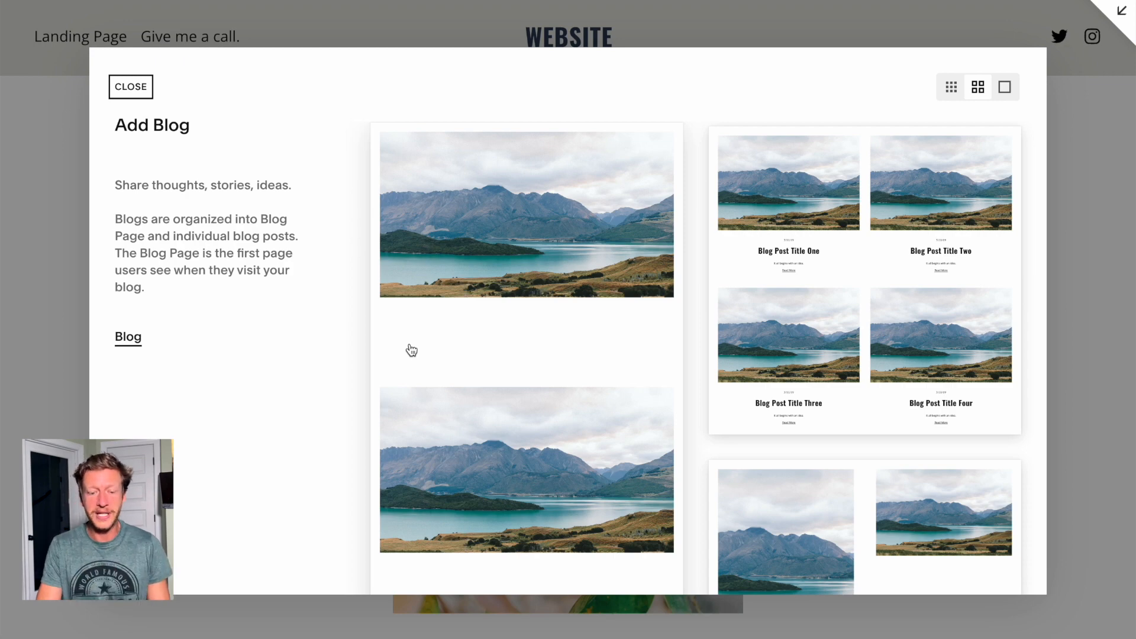
scroll(542, 423, down, 5)
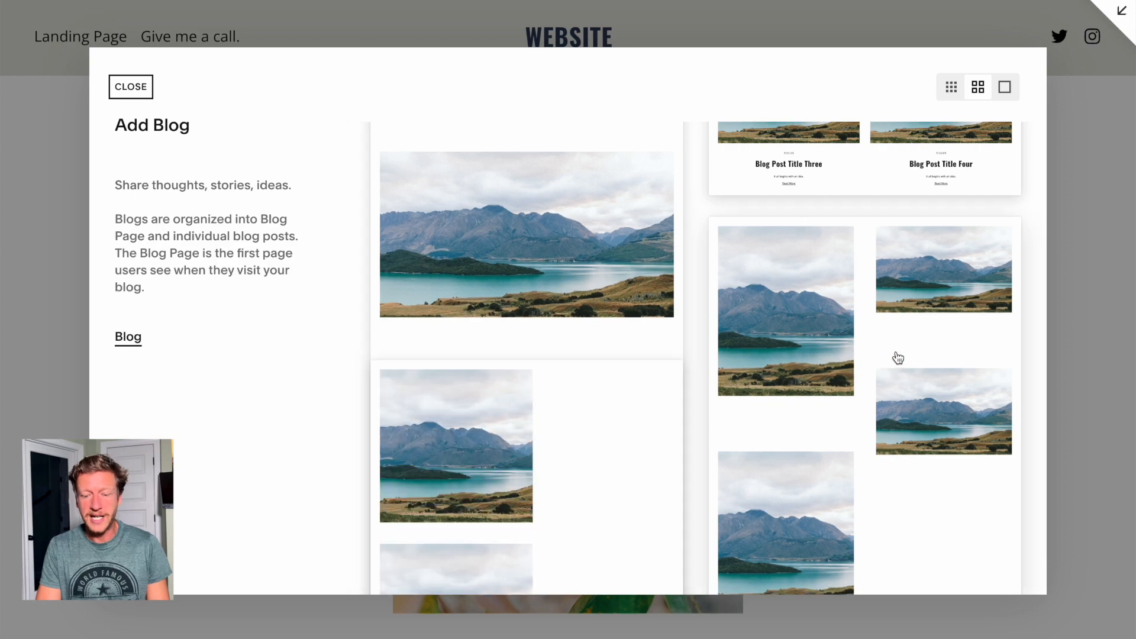
scroll(897, 358, up, 5)
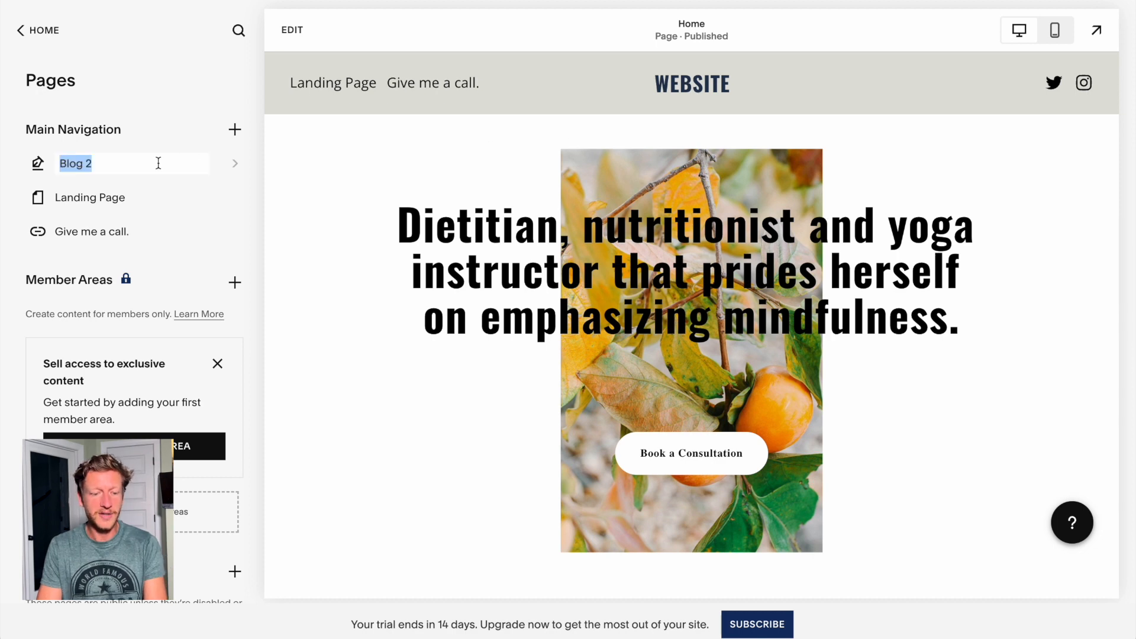
Name the new page "Blog" and open it to look over its placeholder posts.
text(BV)
text(log)
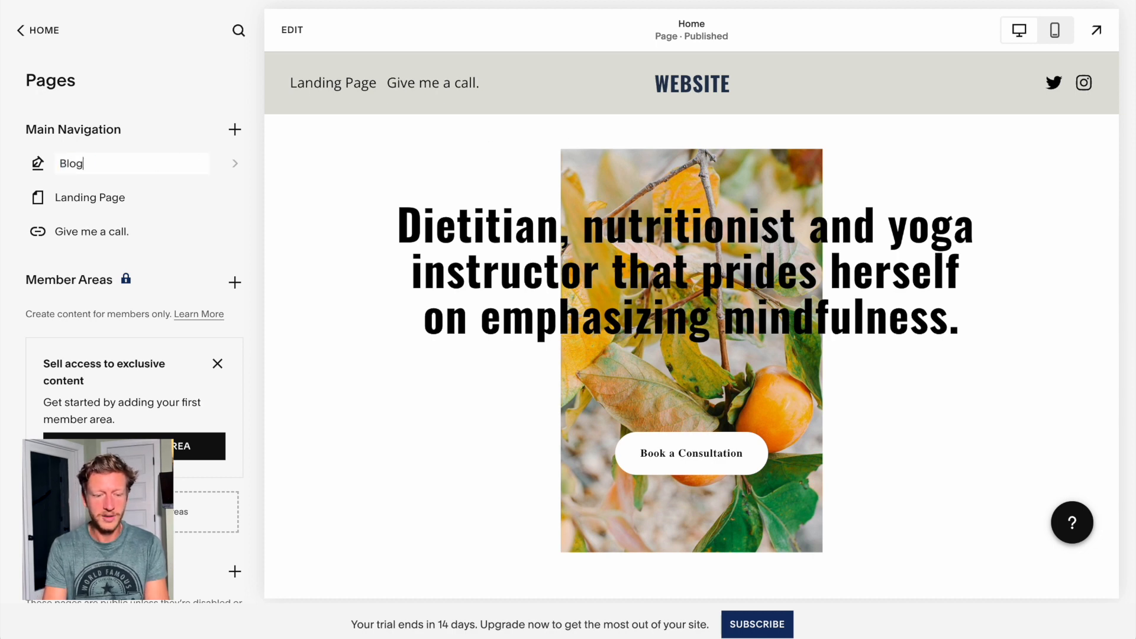
click(34, 168)
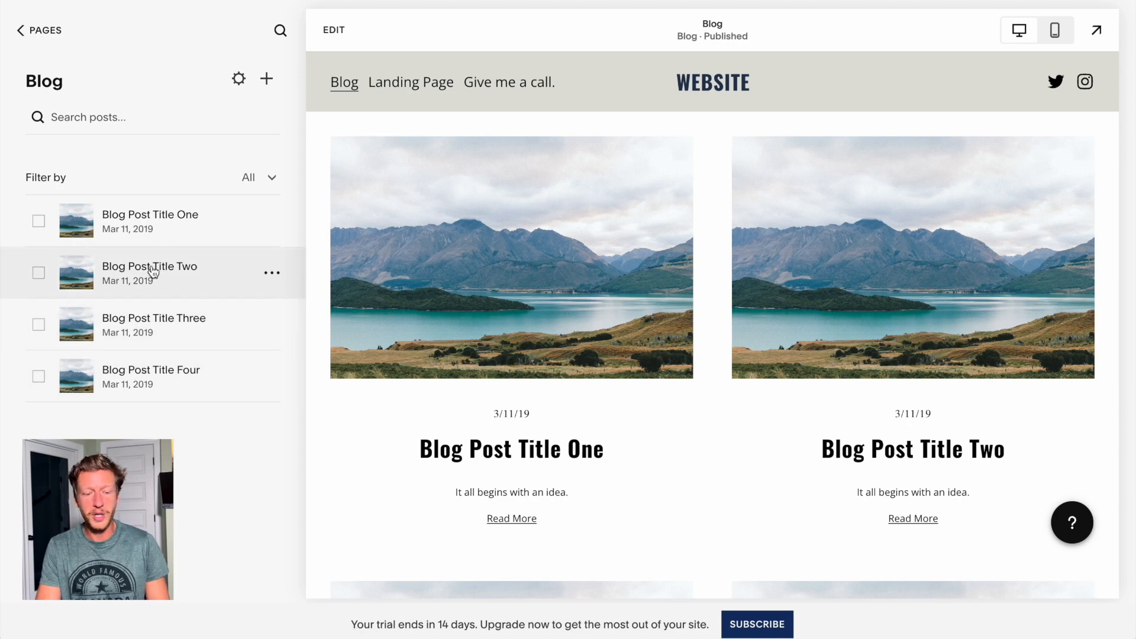
scroll(754, 343, down, 8)
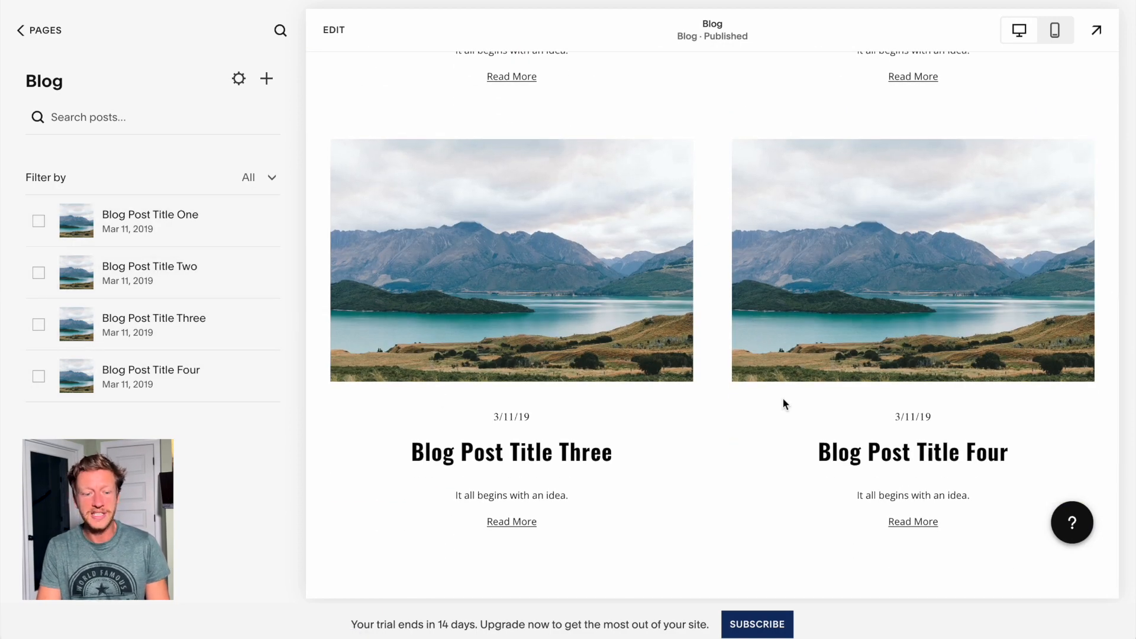
scroll(784, 404, up, 8)
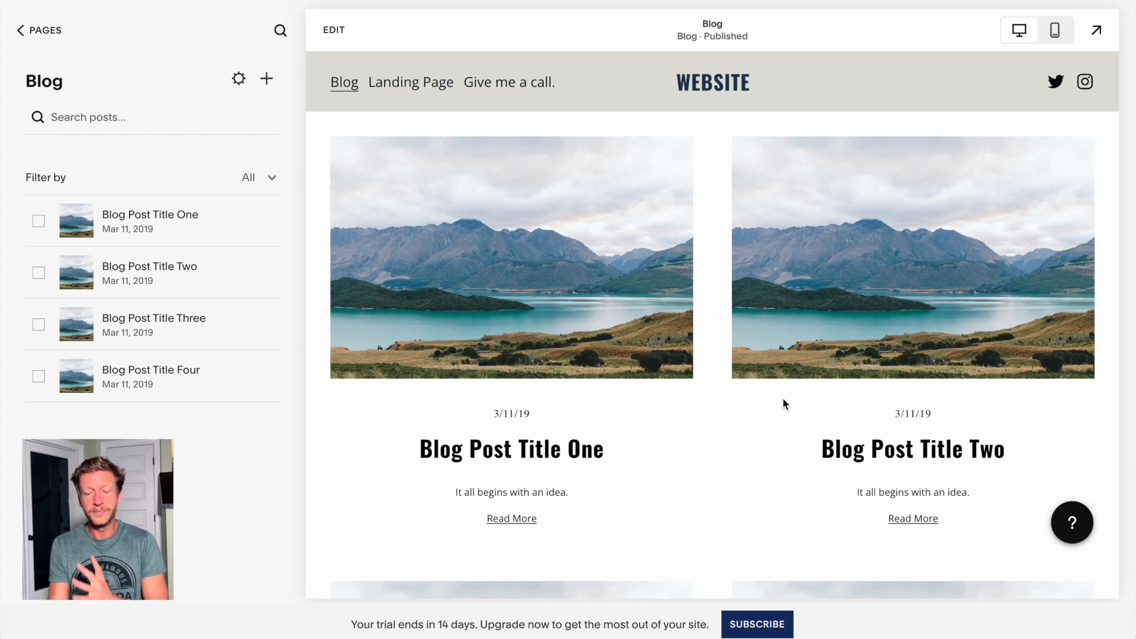
Start editing the Blog page and open the settings of its post list section.
click(334, 31)
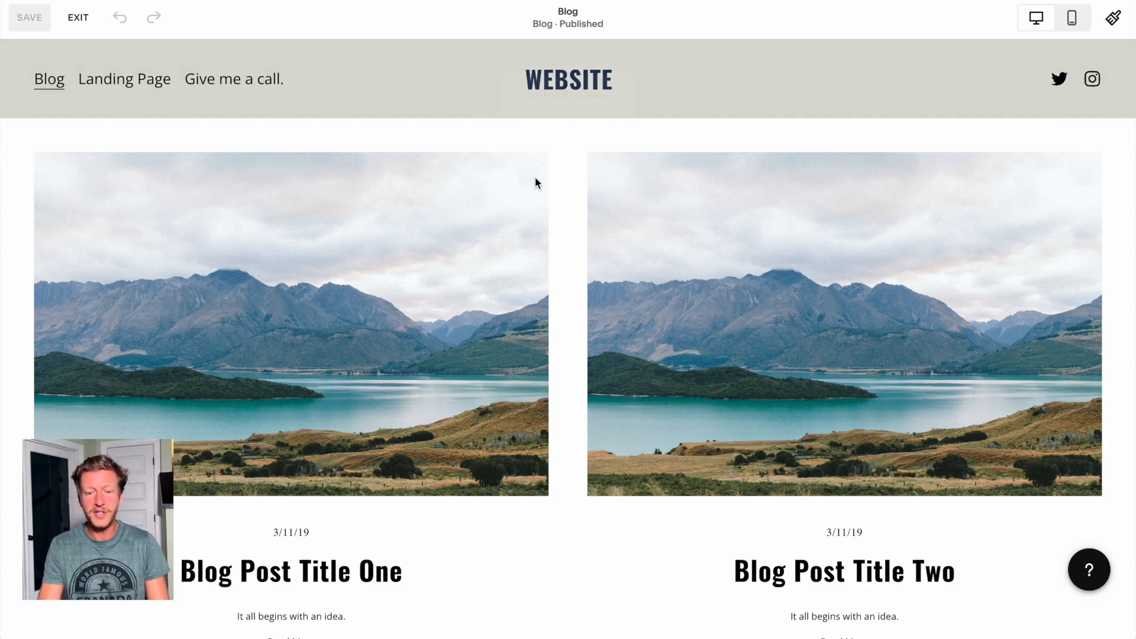
mouse_move(593, 274)
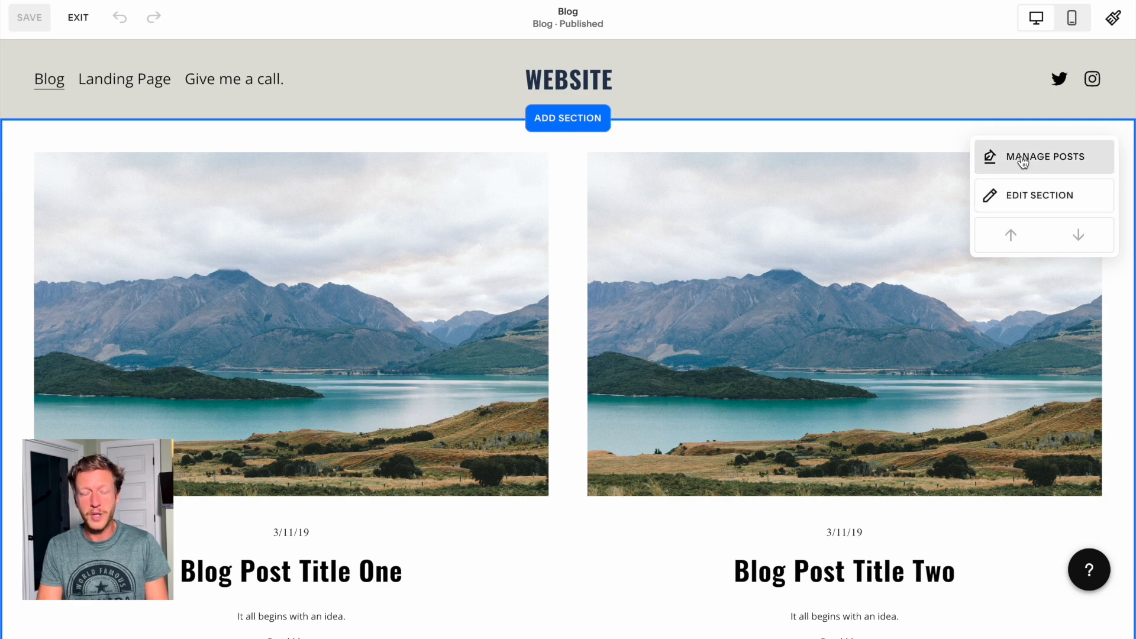
click(1017, 193)
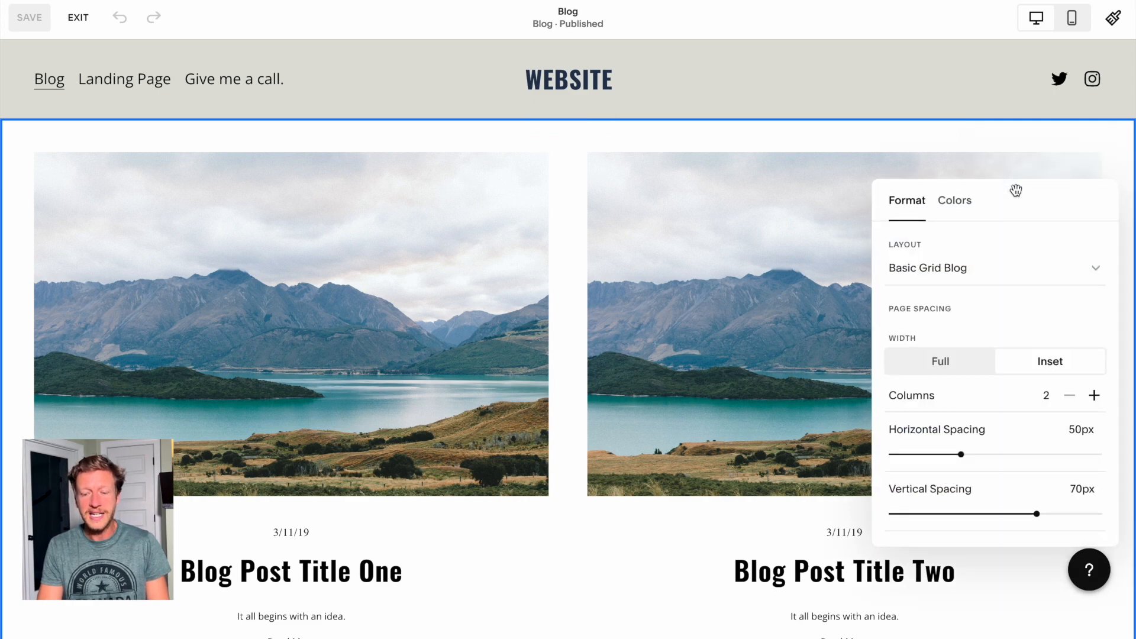
Try the Single Column Blog layout on the post list section and look through the page.
click(1066, 271)
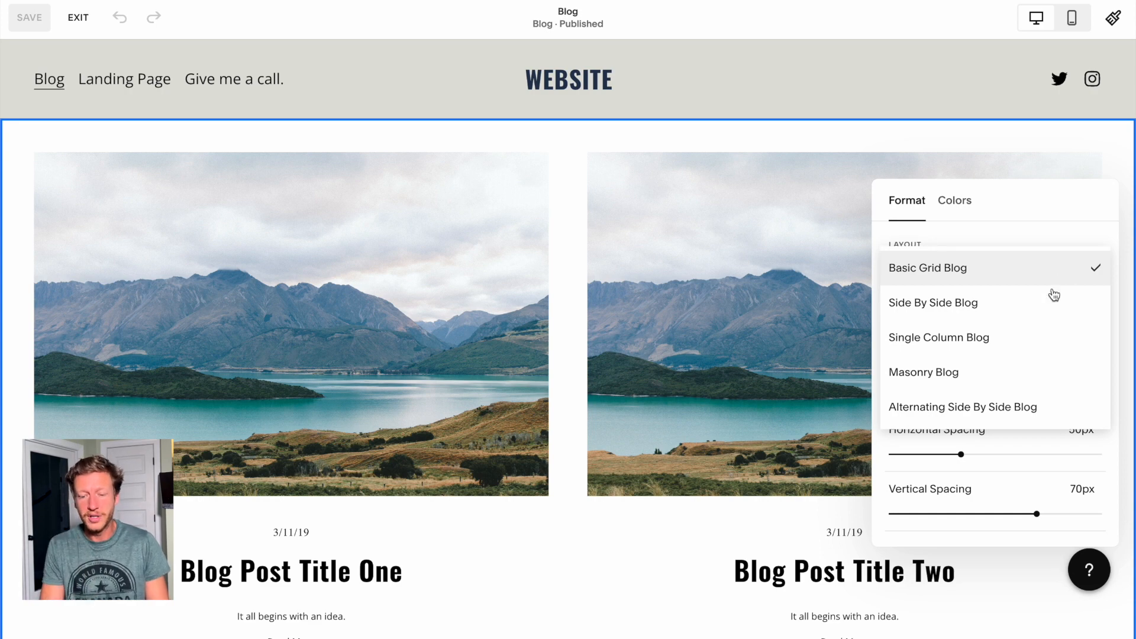
click(1007, 339)
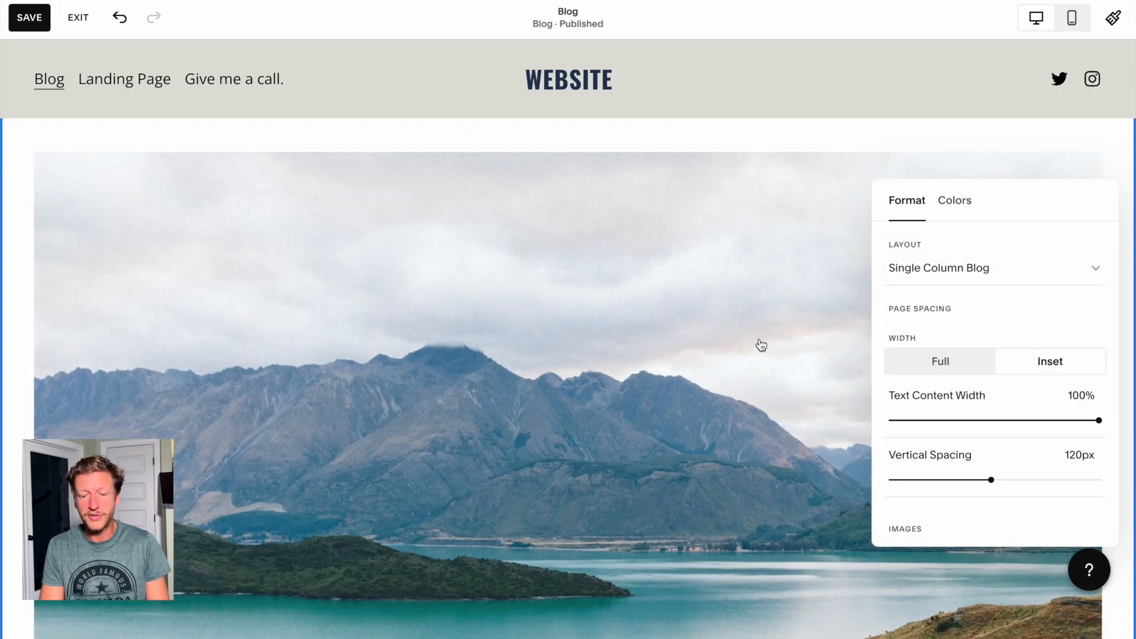
scroll(622, 407, down, 7)
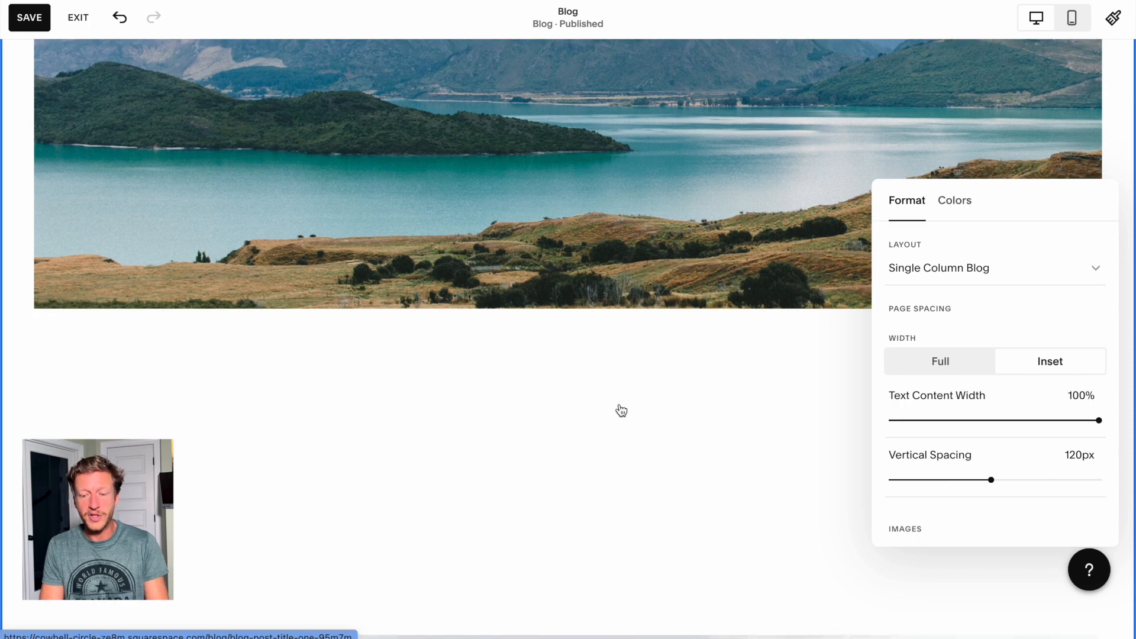
scroll(621, 410, down, 10)
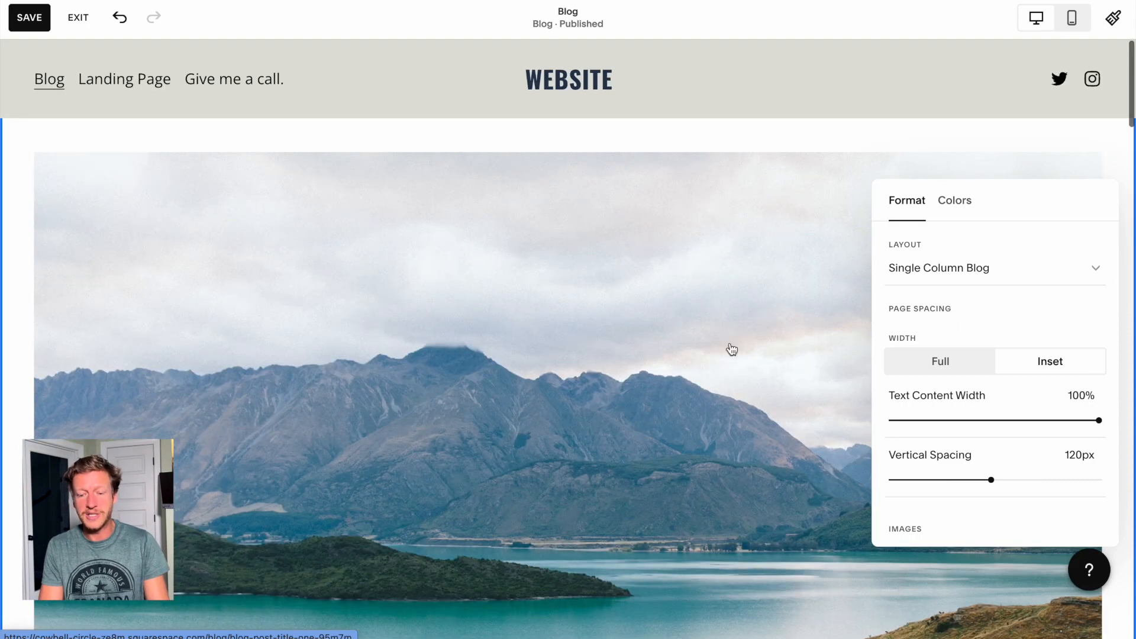
Set the section's layout to Basic Grid Blog with 3 columns.
click(986, 272)
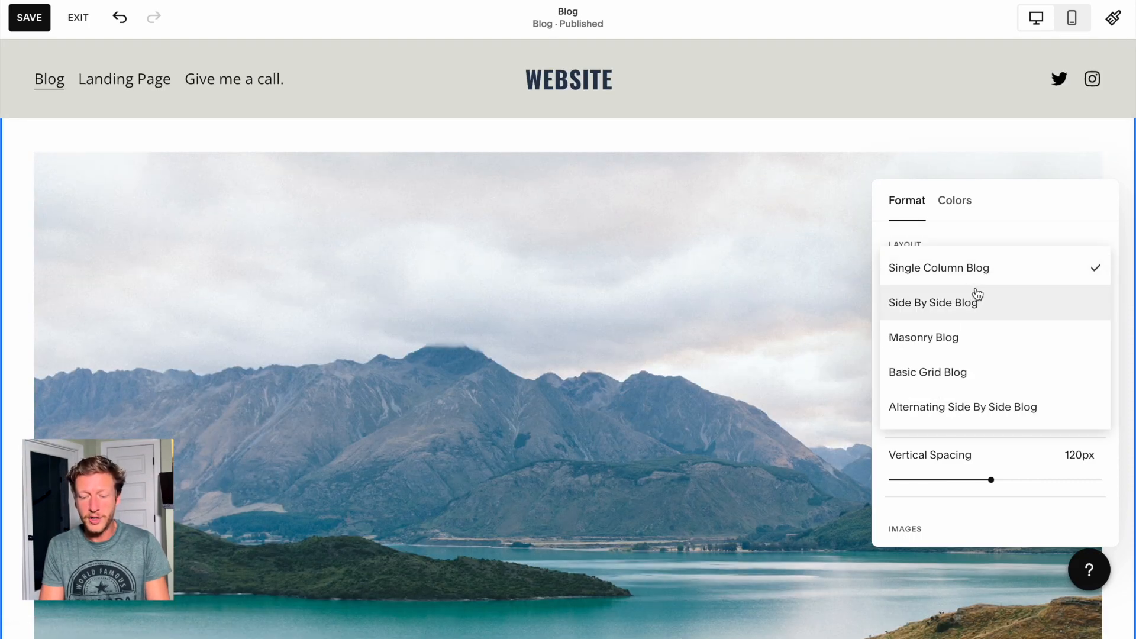
click(962, 373)
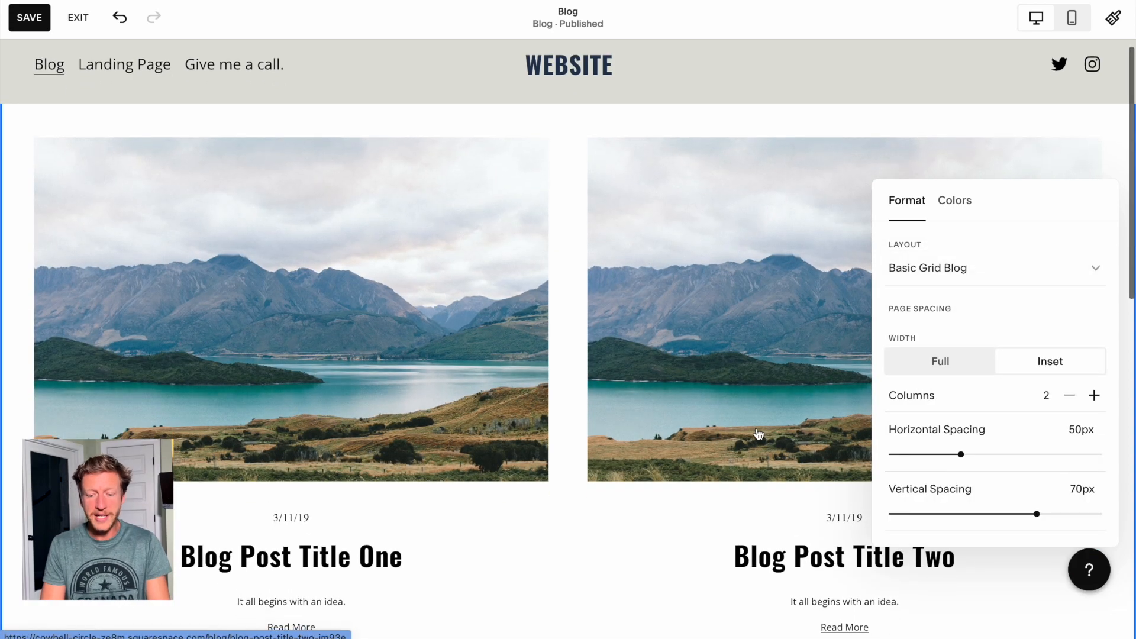
click(1094, 396)
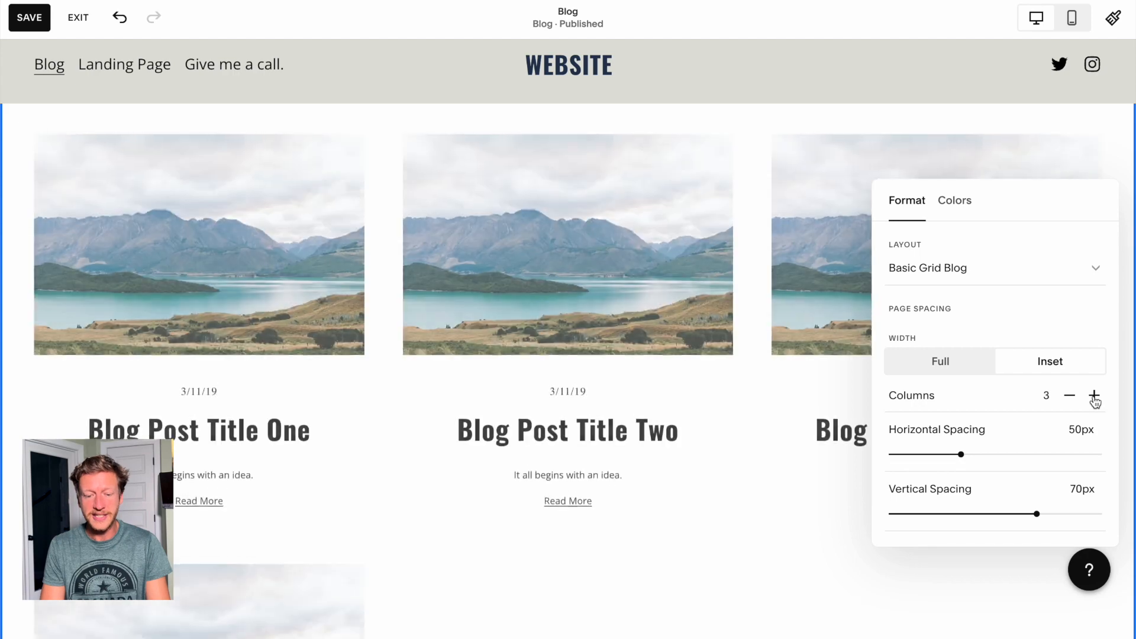
Examine the section's image, text and meta formatting options and its available color themes.
scroll(1013, 466, down, 5)
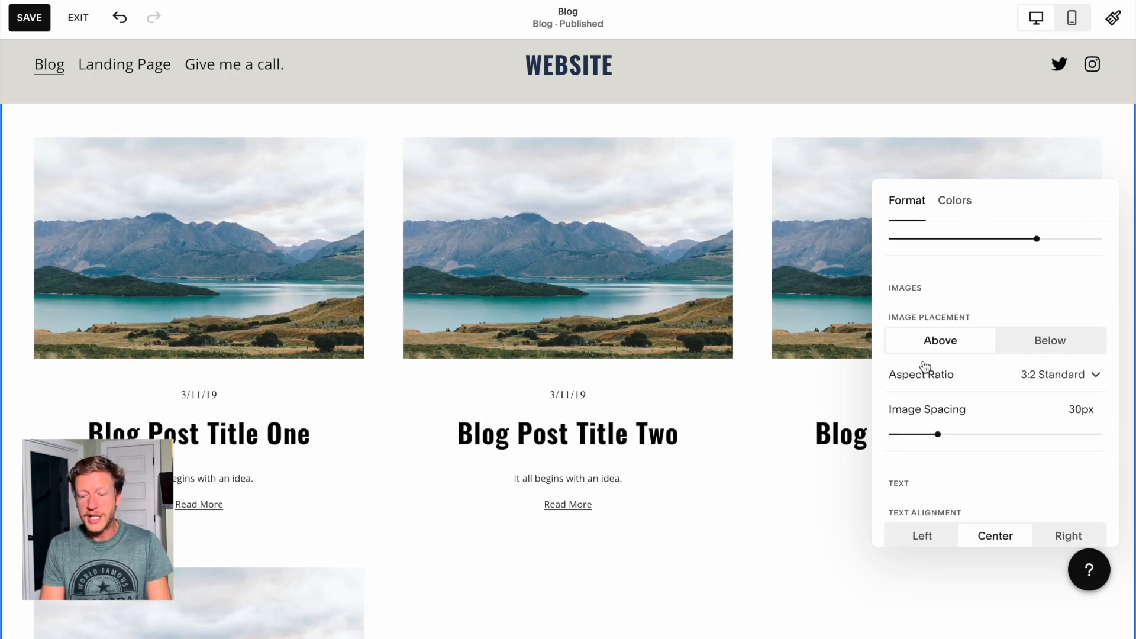
scroll(1002, 368, down, 5)
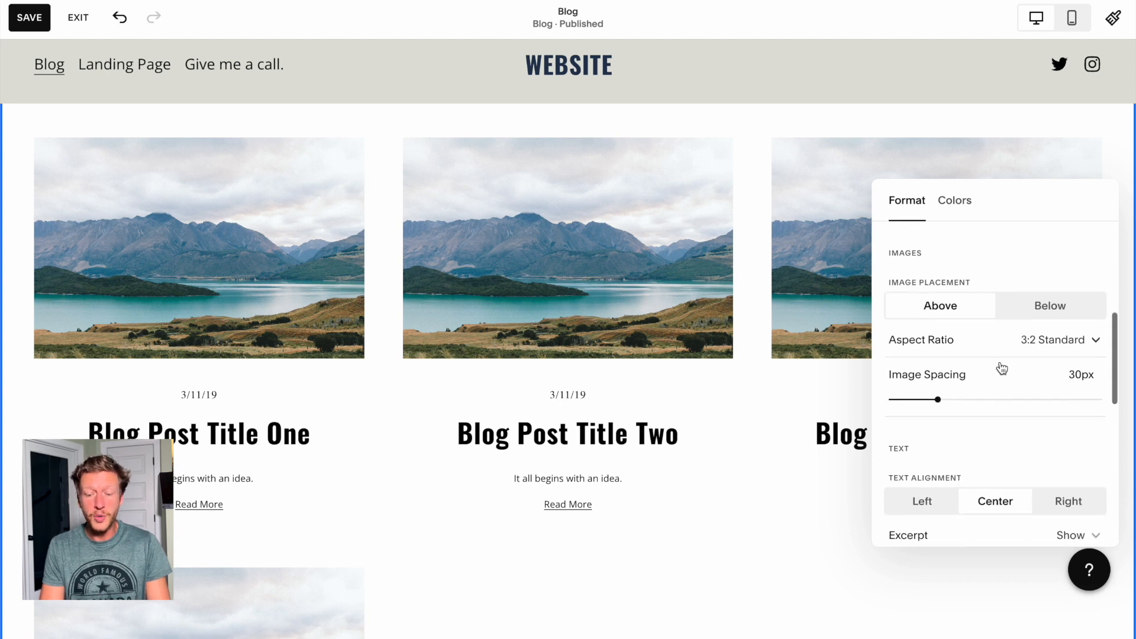
scroll(999, 367, down, 4)
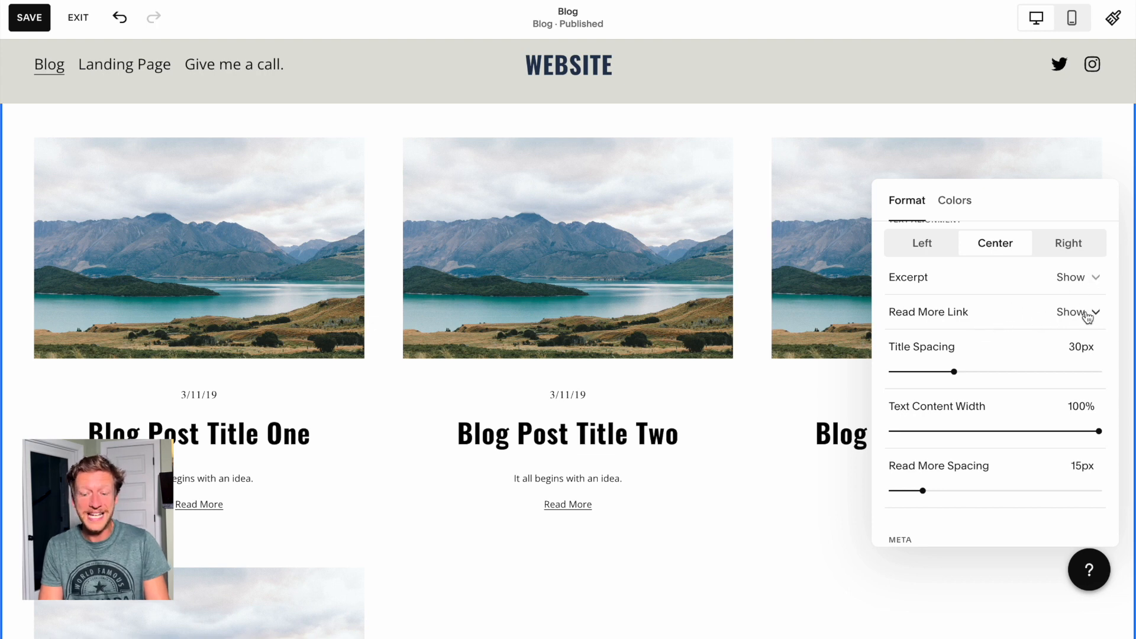
scroll(1036, 370, down, 7)
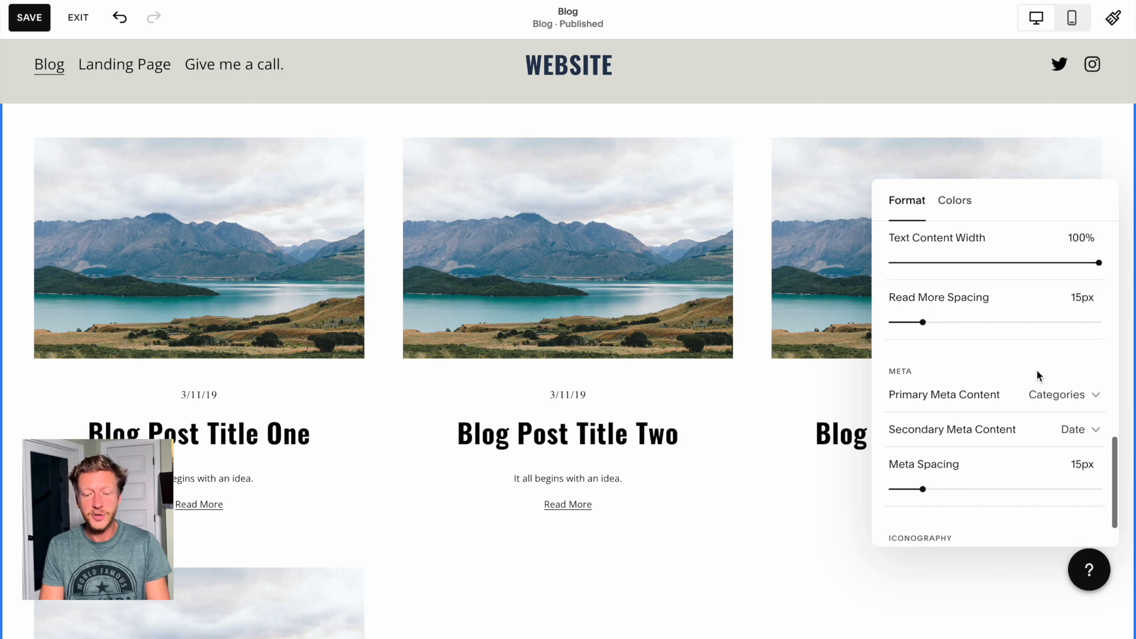
scroll(1037, 372, up, 10)
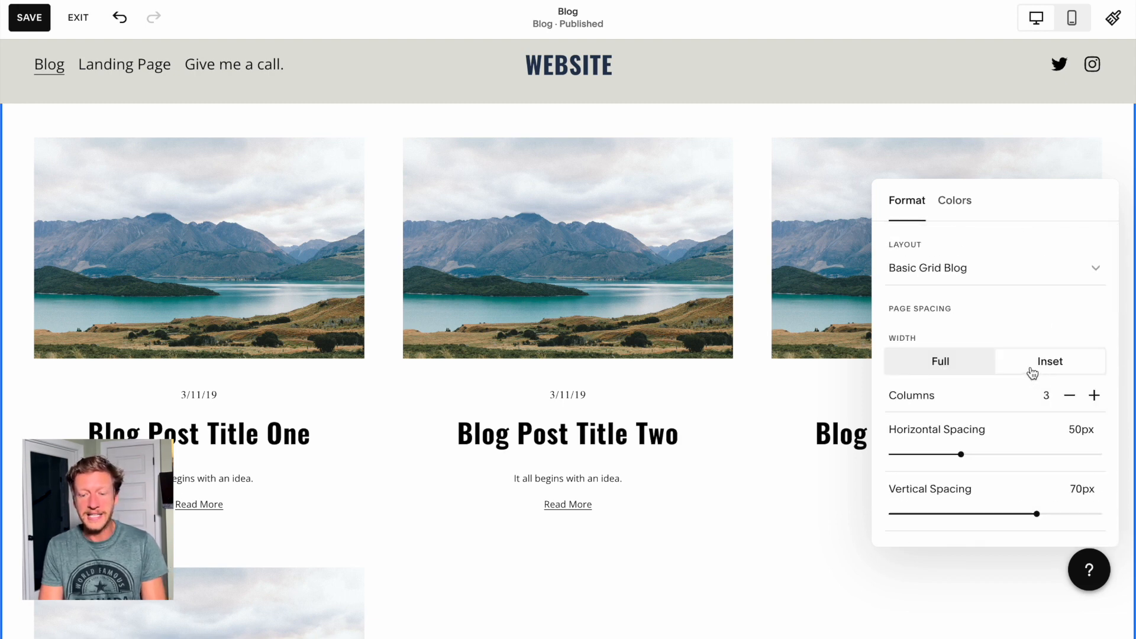
click(974, 205)
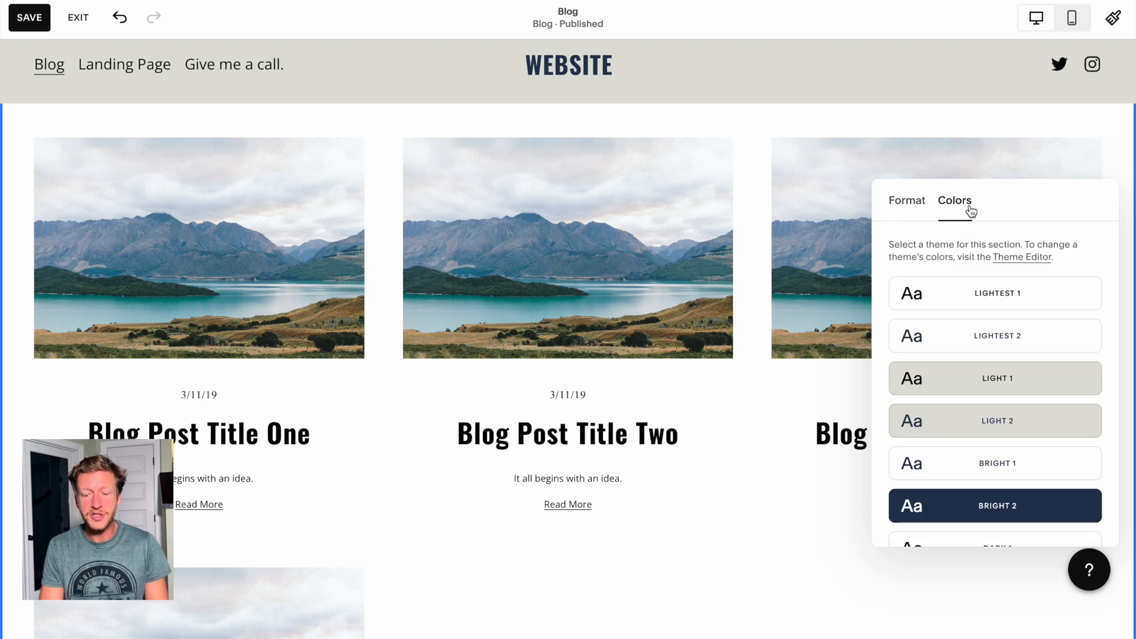
scroll(1042, 454, down, 1)
scroll(1044, 452, up, 1)
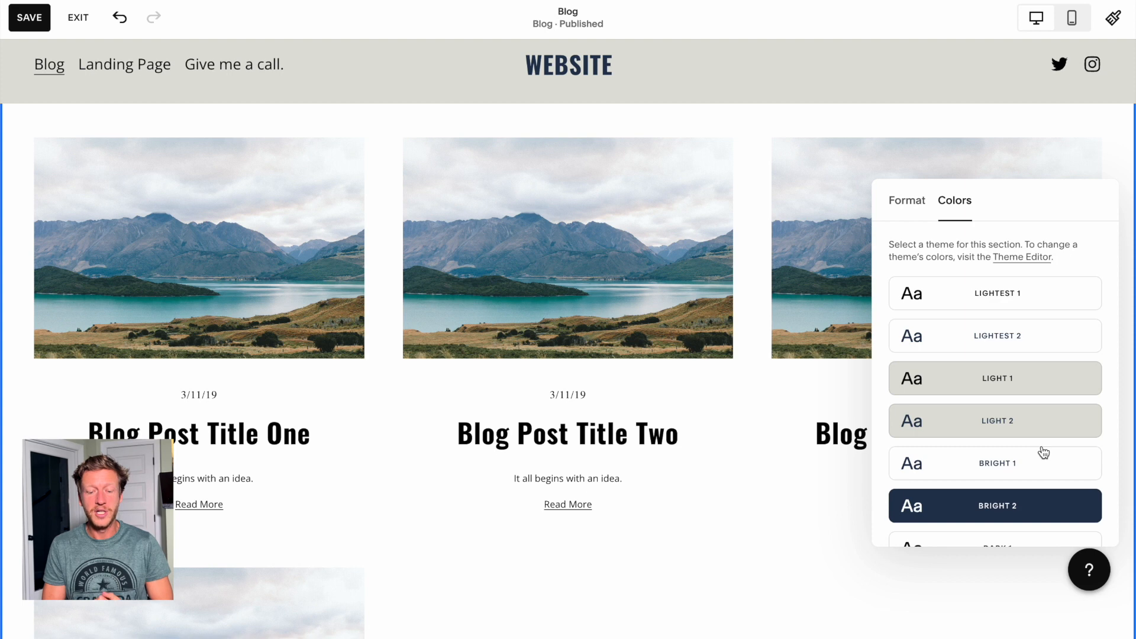
click(908, 202)
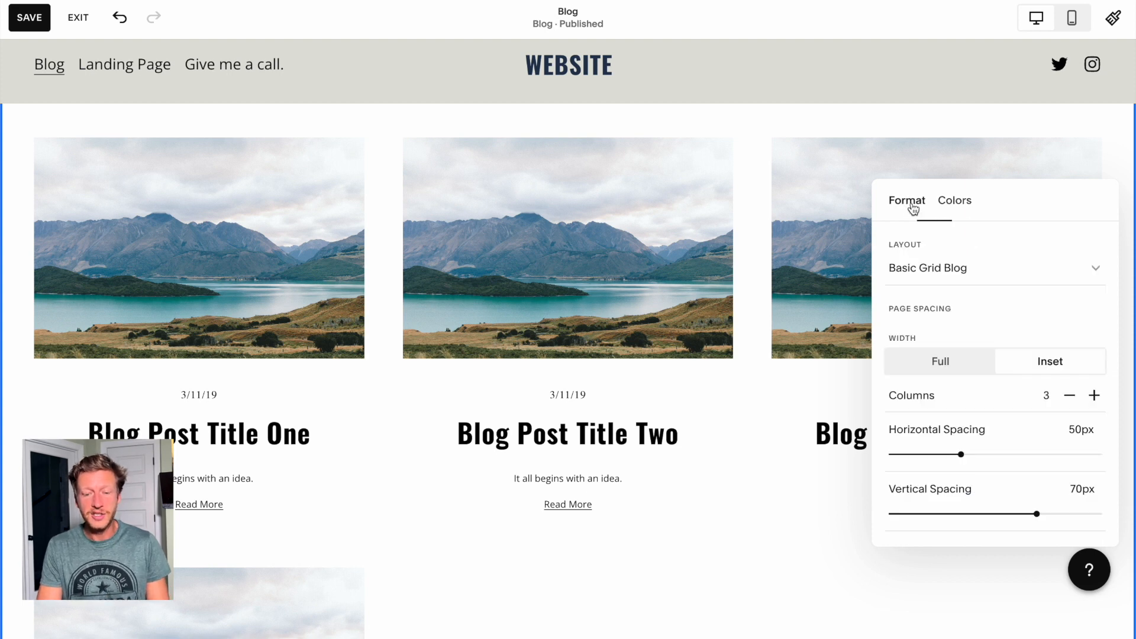
Close the section settings, then save the page changes and go to managing the blog's posts.
click(708, 125)
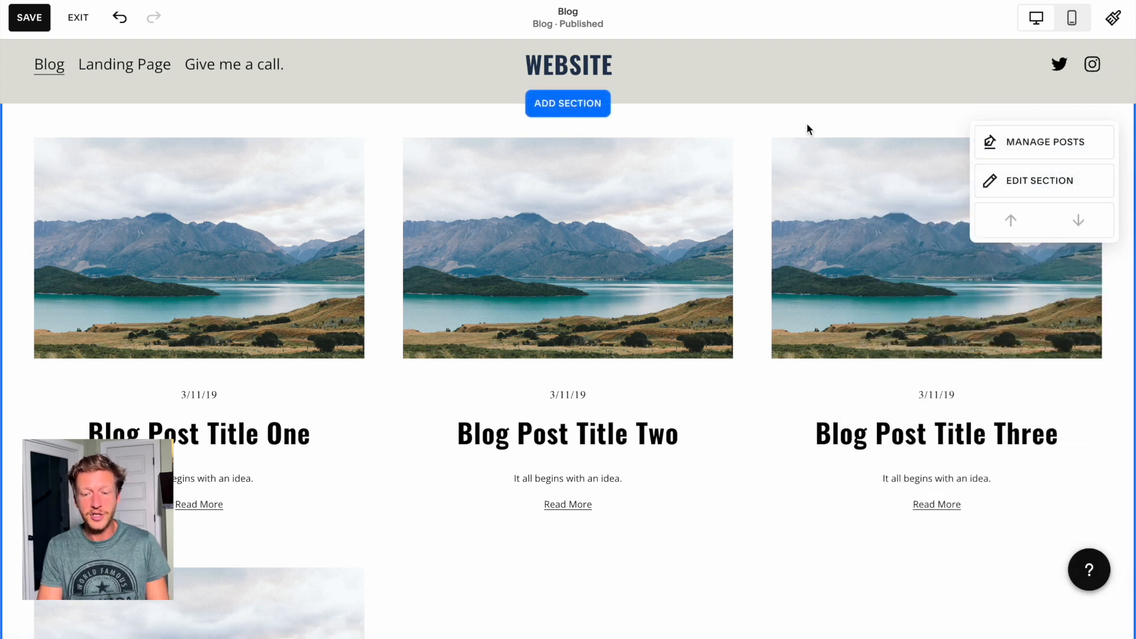
click(1027, 147)
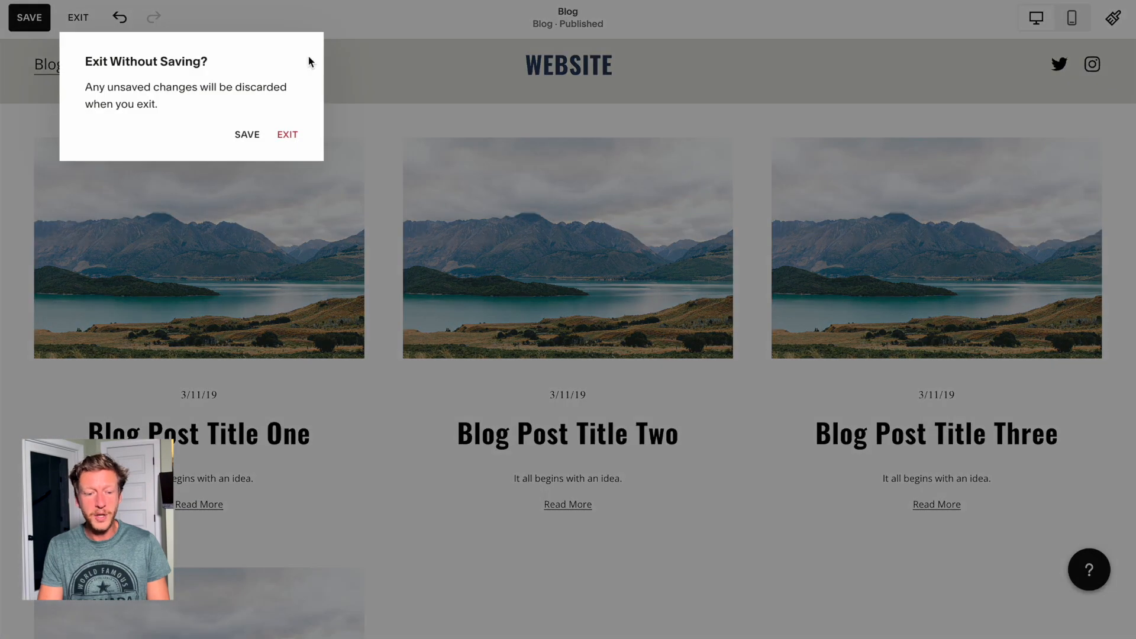
click(247, 136)
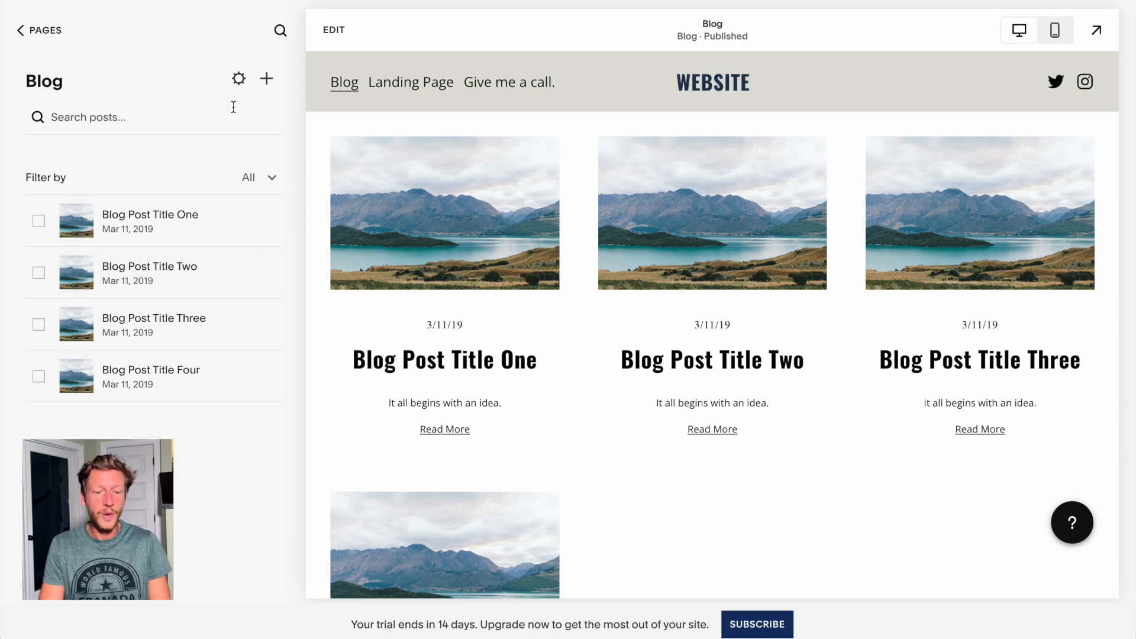
Create a new blog post titled "10 Tools for Squarespace" and place the cursor in its body text.
click(267, 79)
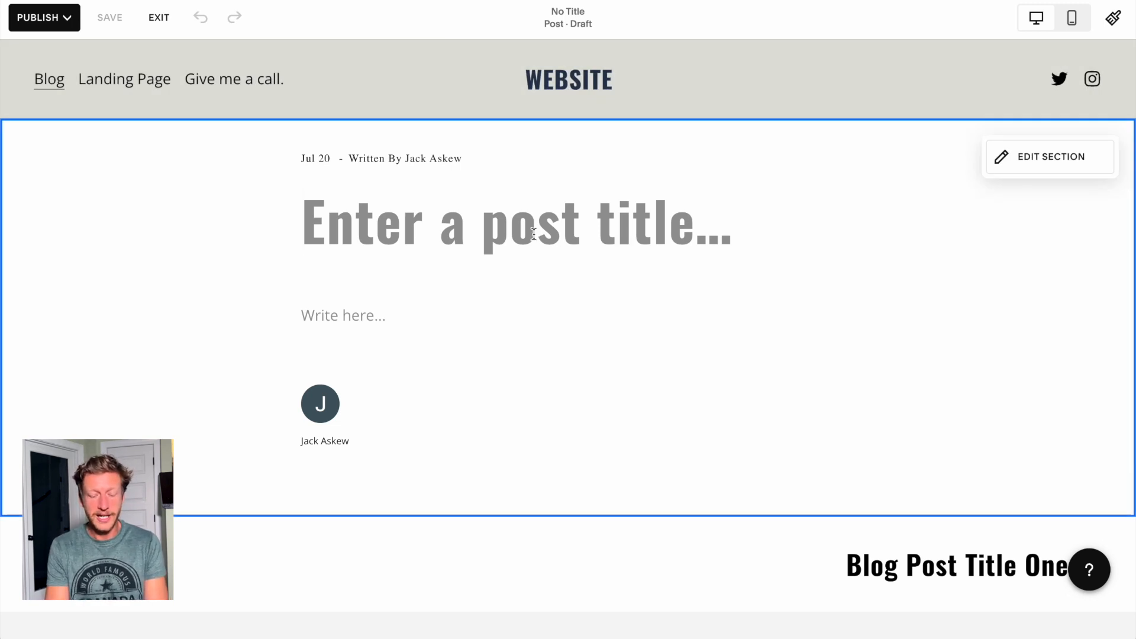
text(10 Tools f)
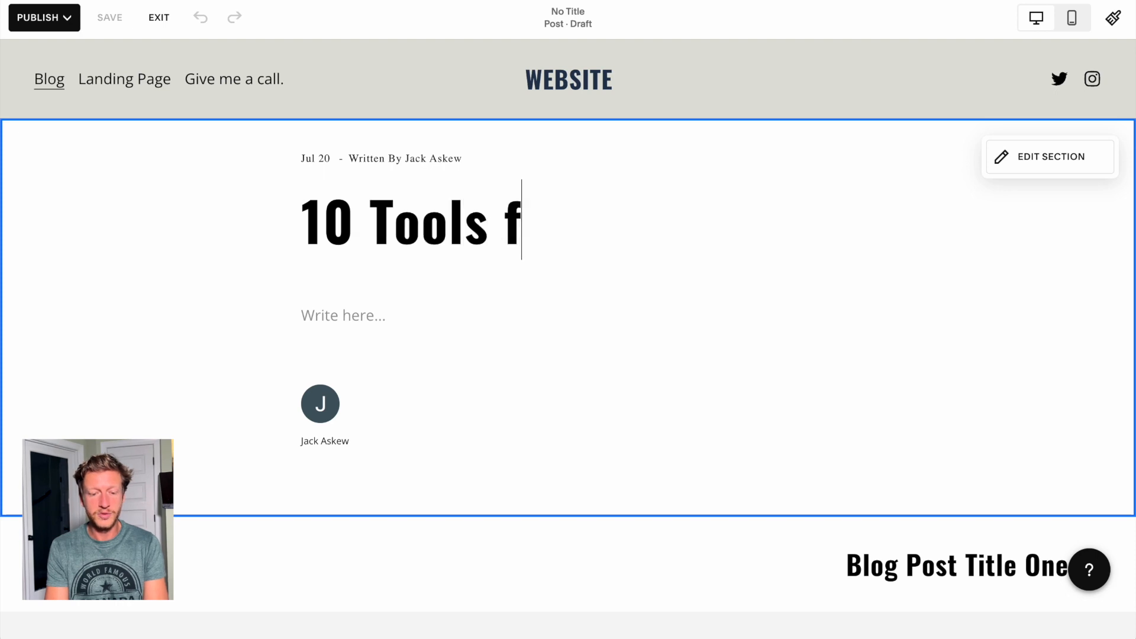
text(or Squarespace)
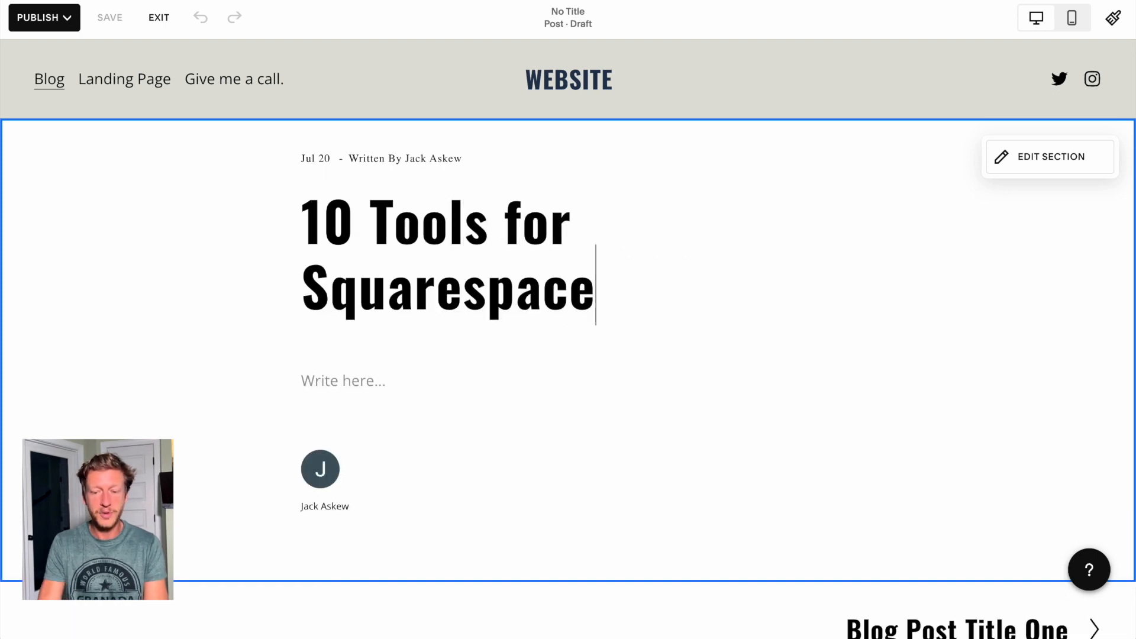
click(374, 393)
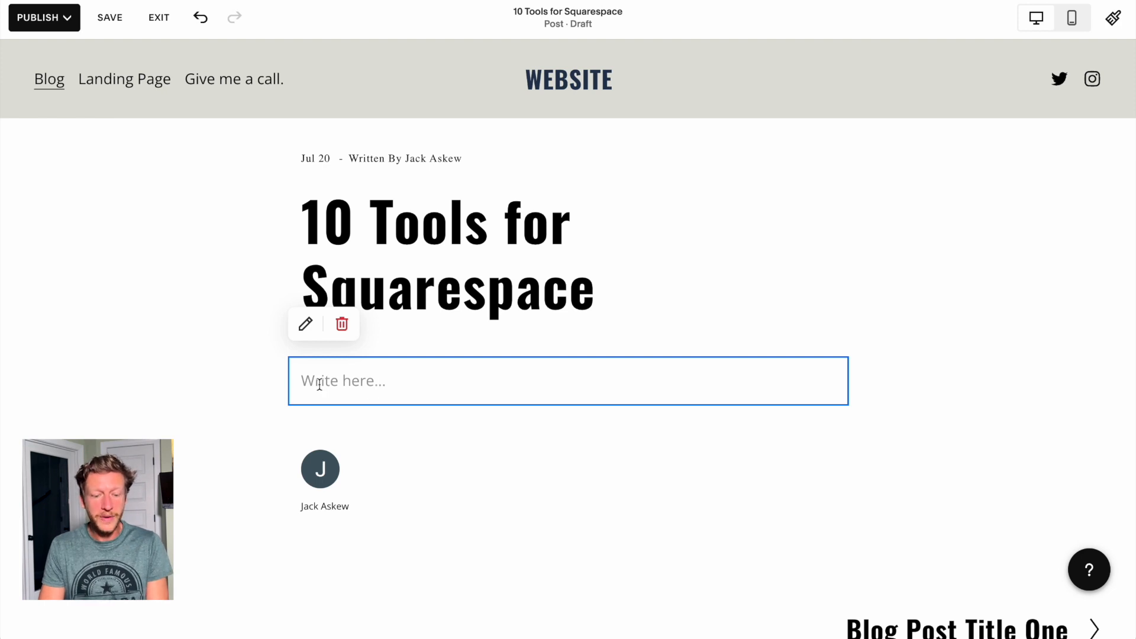
Set the post's body text to the Paragraph 1 style and enter the placeholder text "dgjkjkdgjk".
click(360, 386)
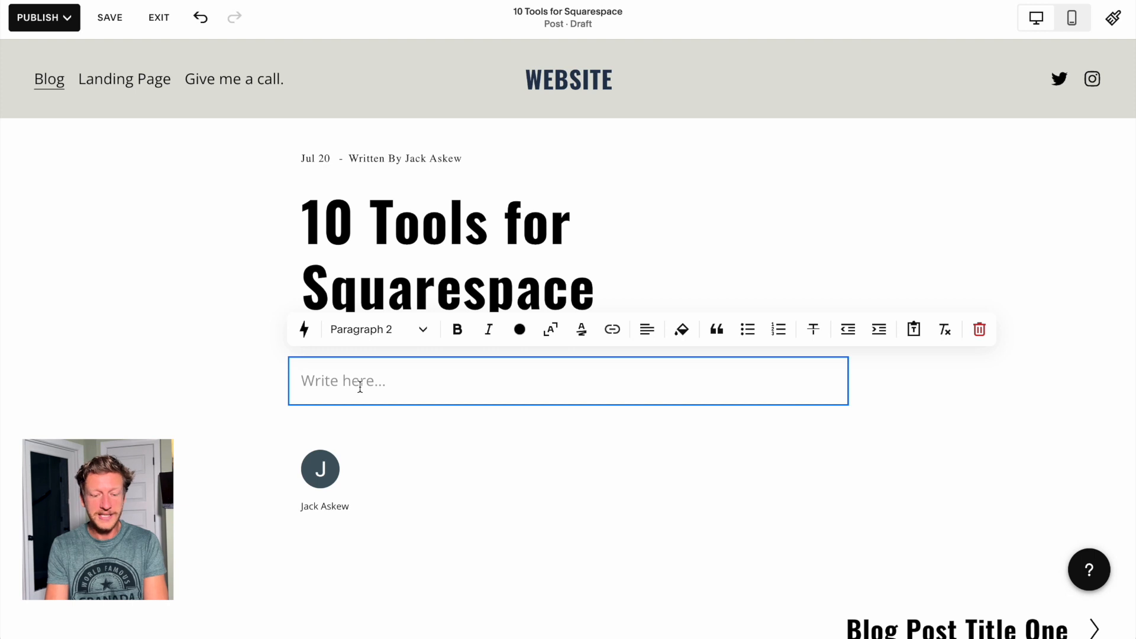
click(405, 332)
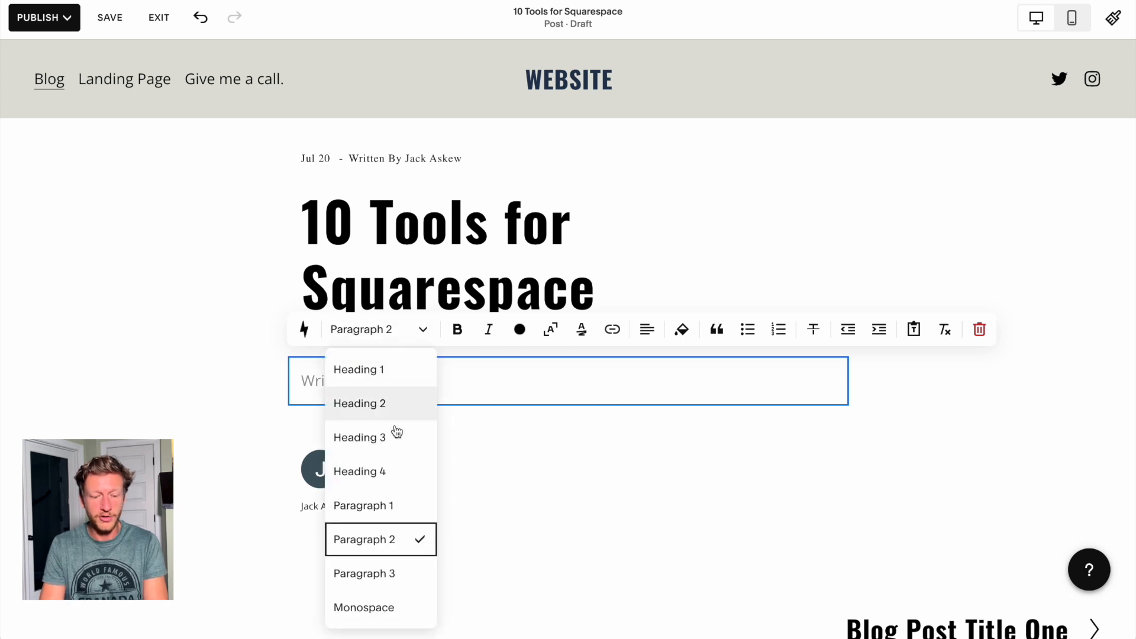
click(388, 507)
text(dgjkj)
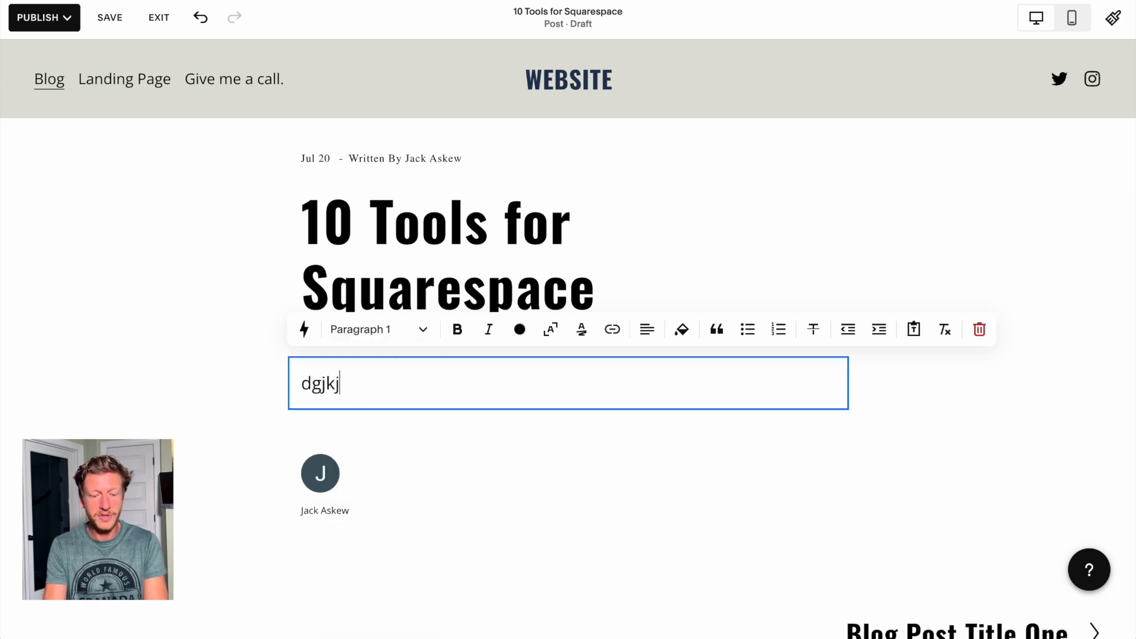
text(kdgjk)
Insert an image block between the post title and the body text.
click(568, 357)
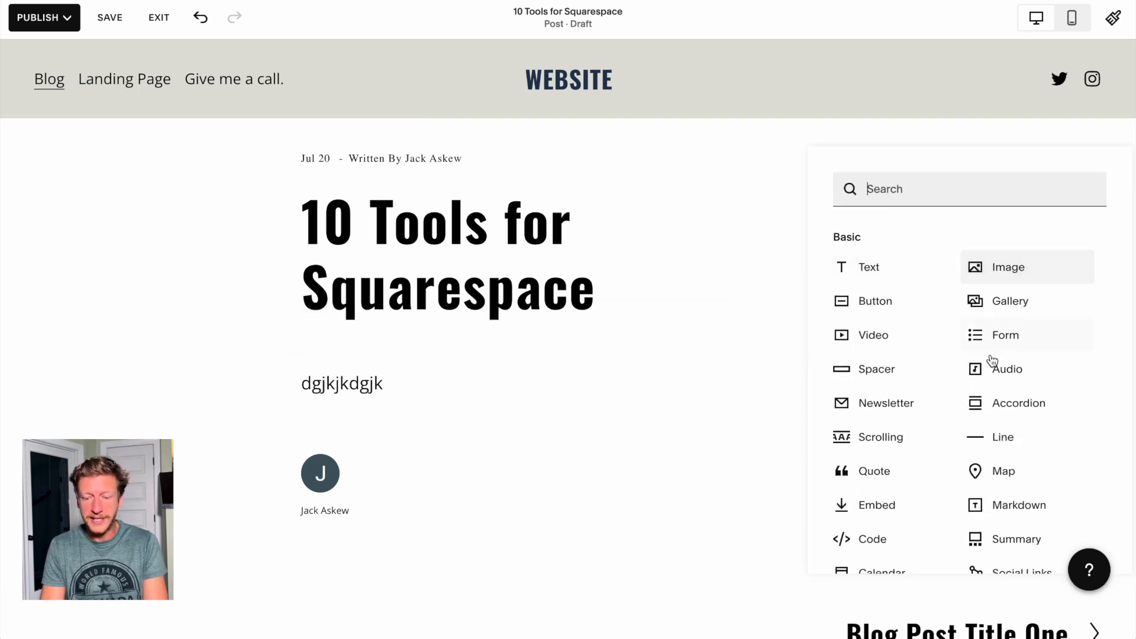
scroll(992, 361, down, 1)
scroll(991, 361, up, 1)
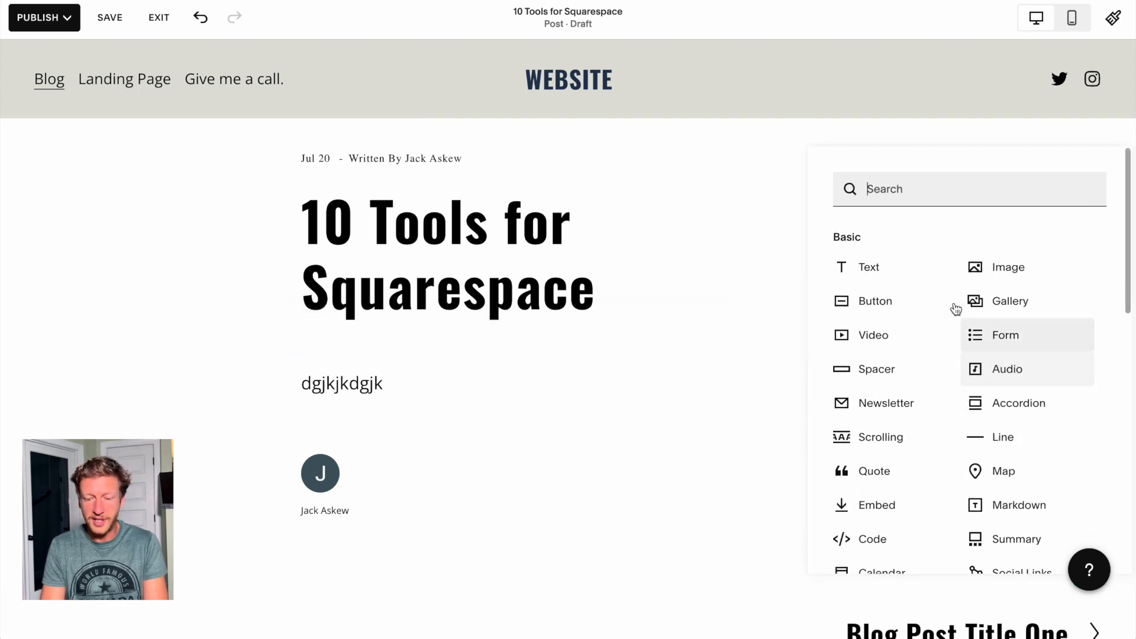
click(1004, 275)
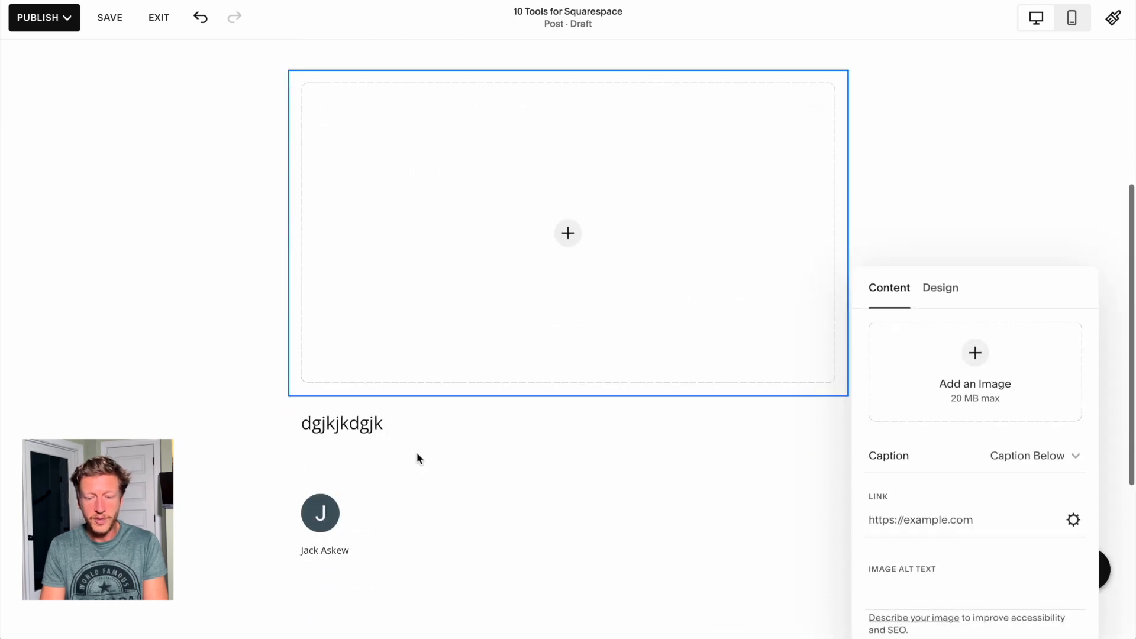
Fill the image block with the free stock photo of a winding road through an autumn forest.
click(569, 231)
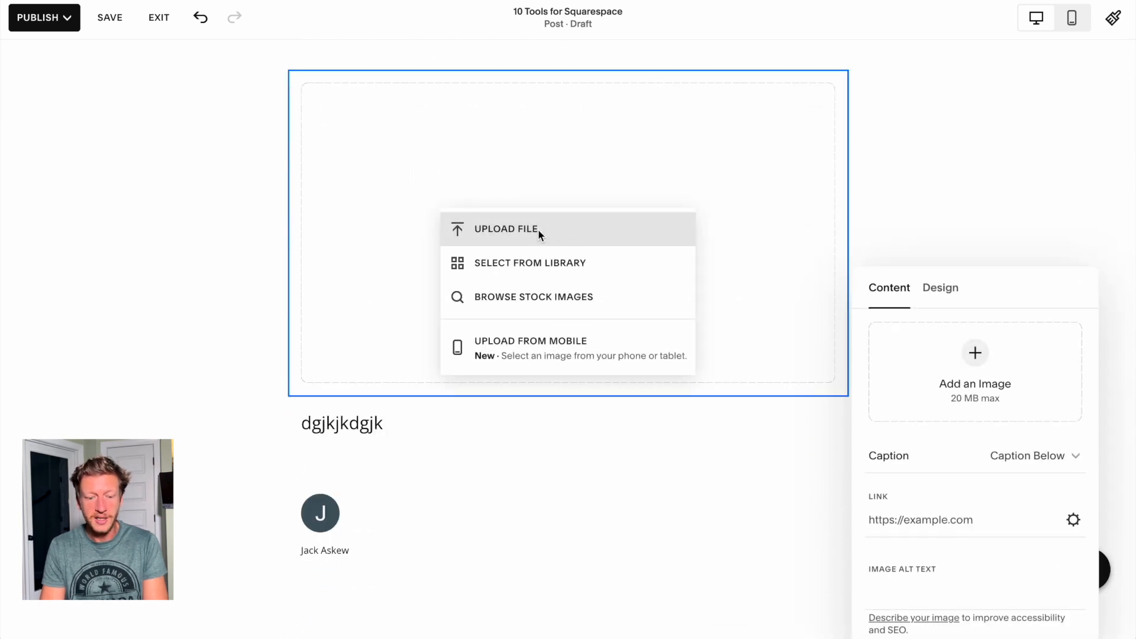
click(535, 261)
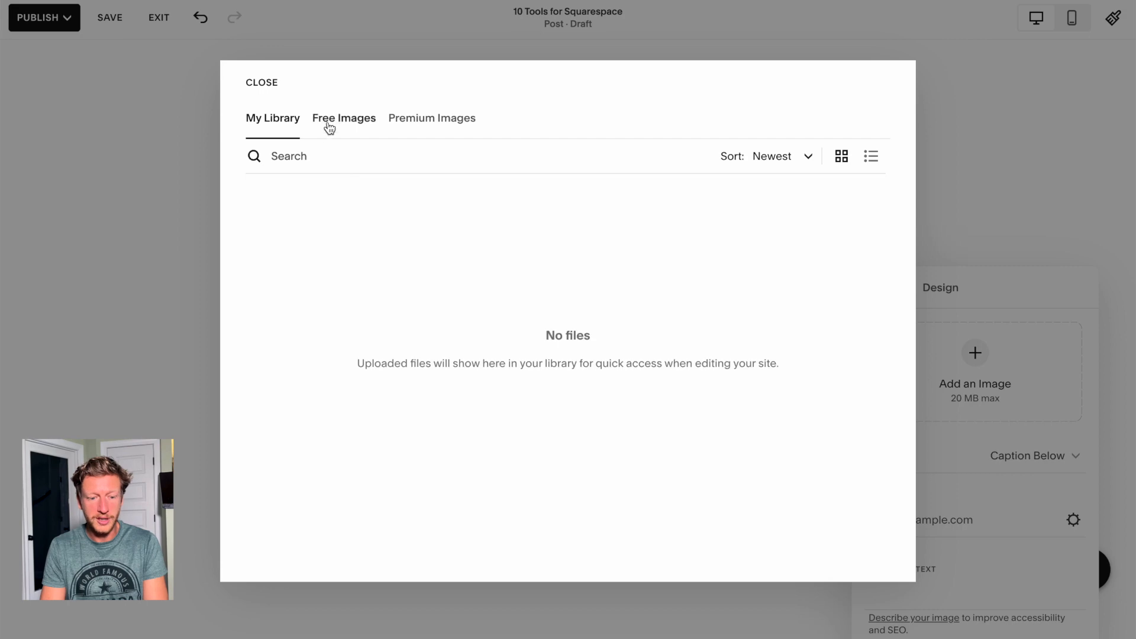
click(330, 128)
click(653, 255)
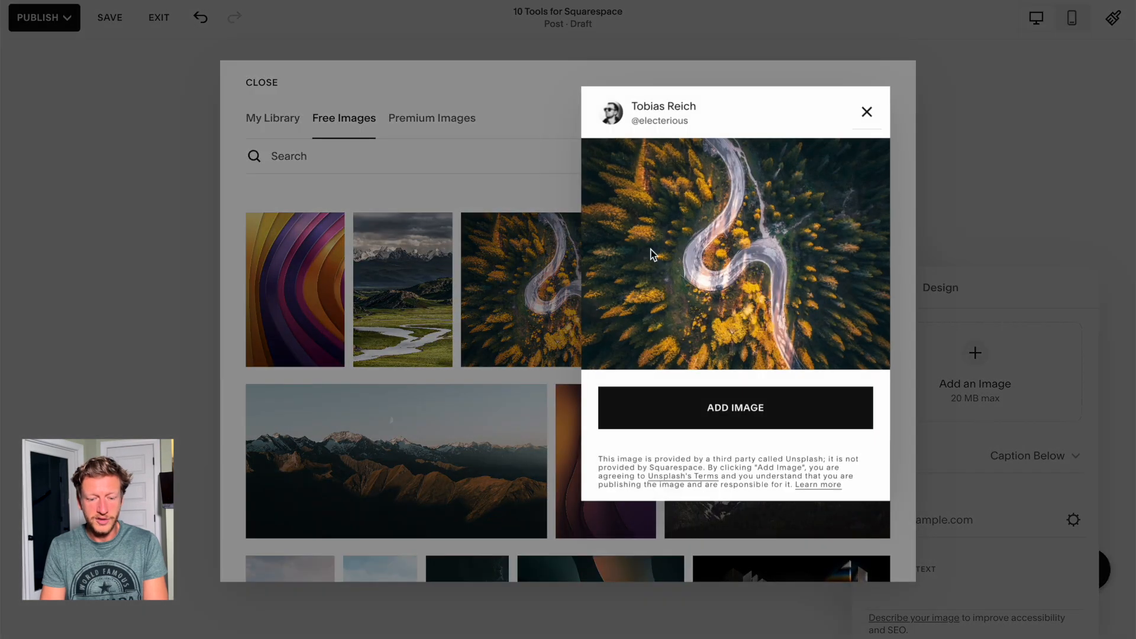
click(831, 418)
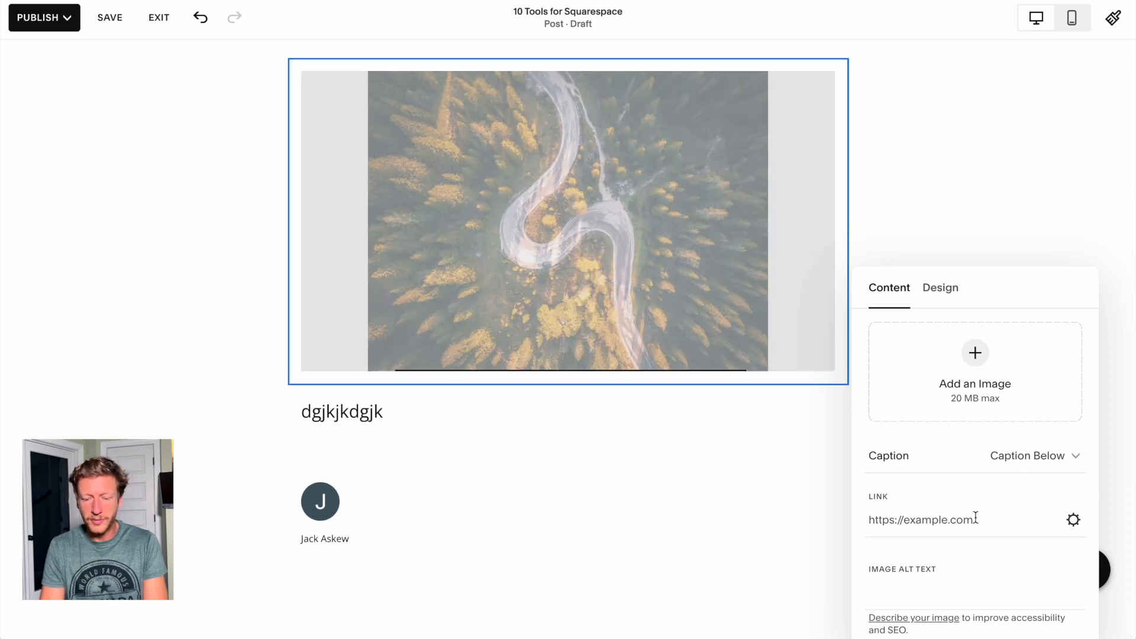
scroll(975, 517, down, 1)
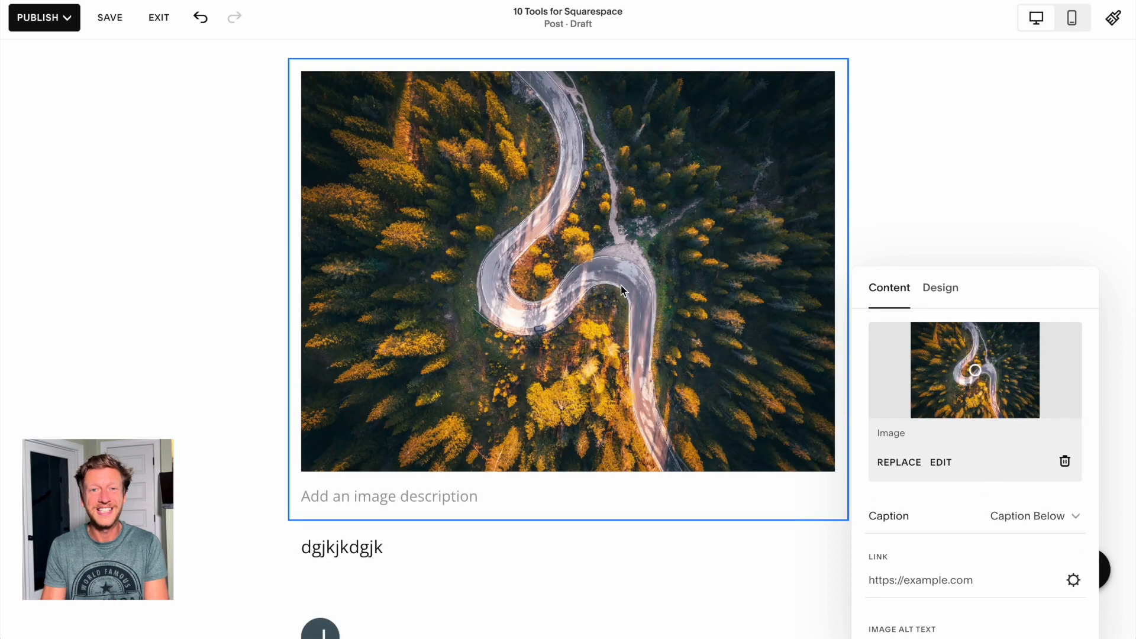
Change the body text beneath the image to the Heading 1 style.
click(585, 544)
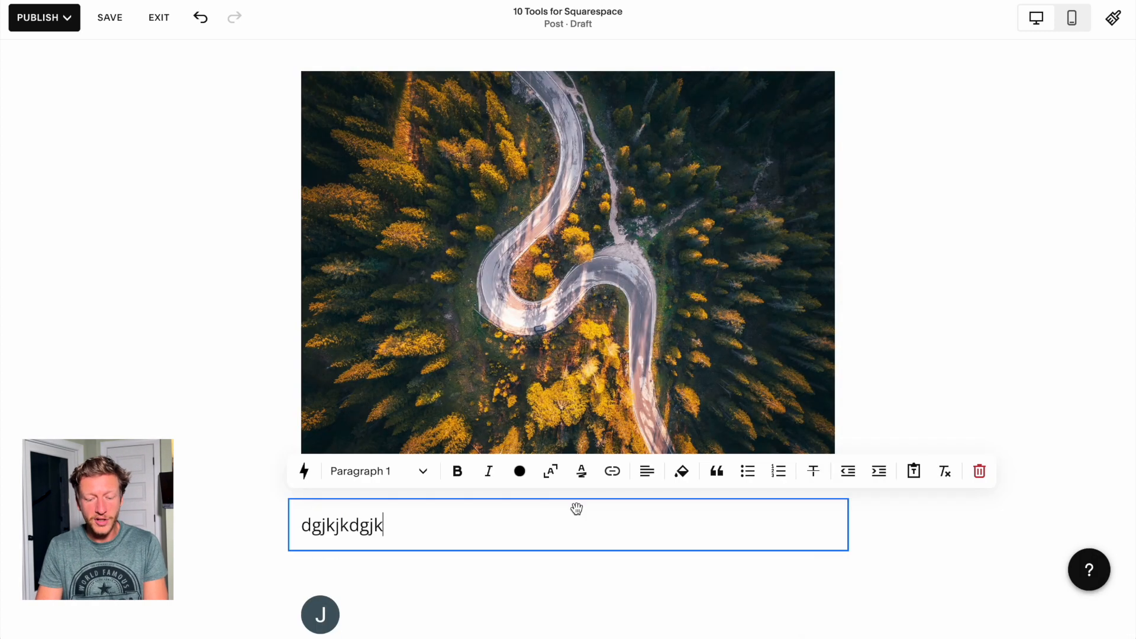
click(422, 472)
scroll(357, 398, down, 2)
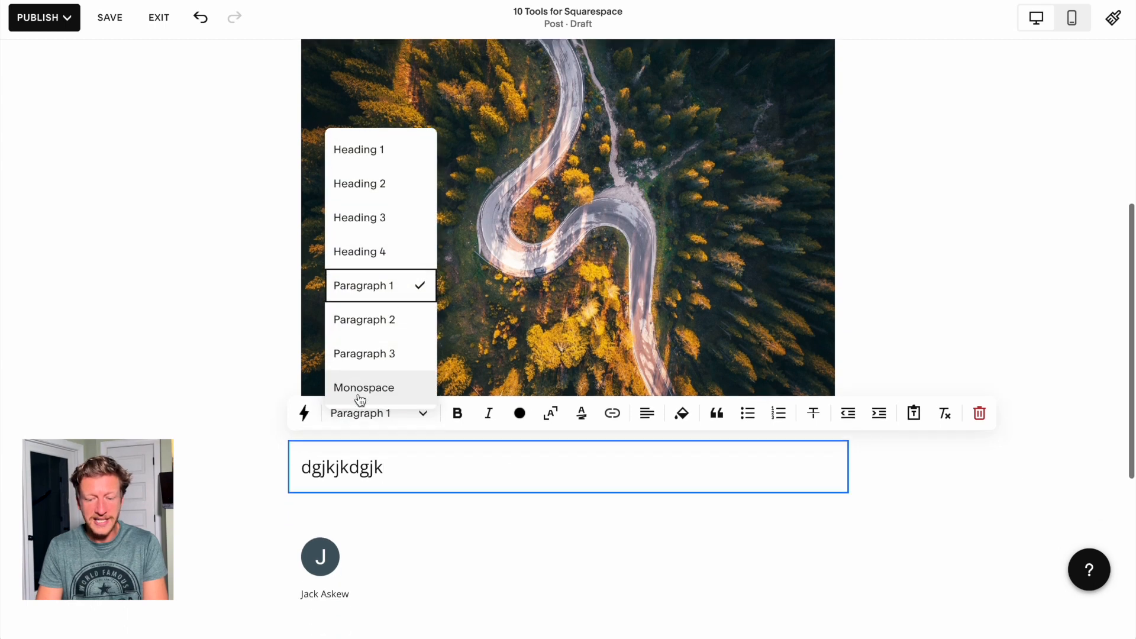
scroll(360, 400, up, 1)
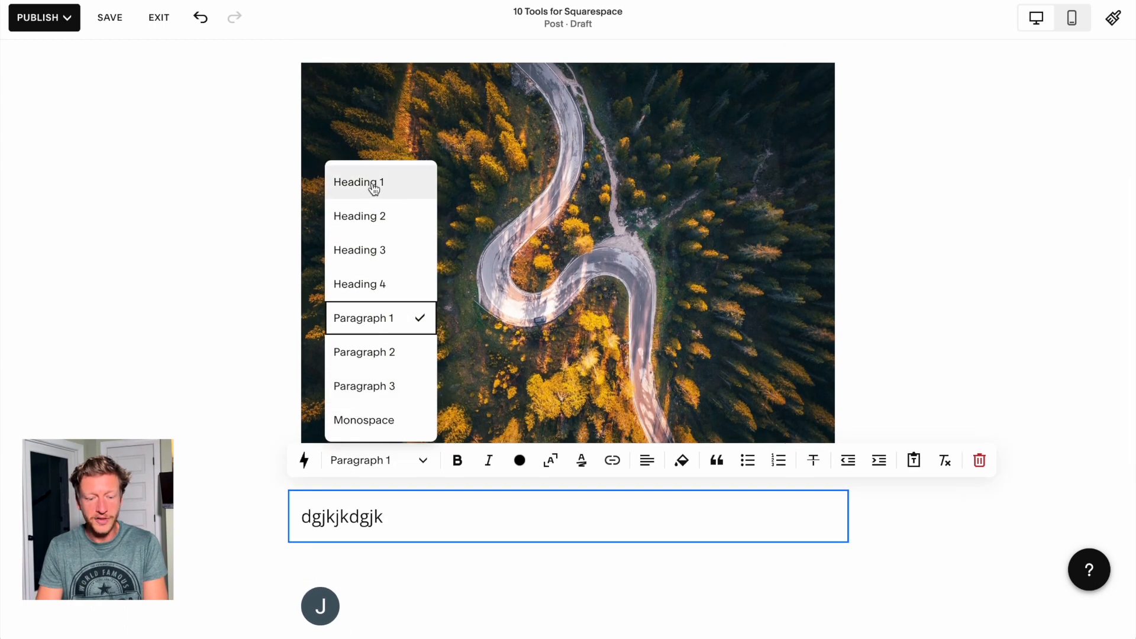
click(373, 185)
scroll(442, 534, up, 3)
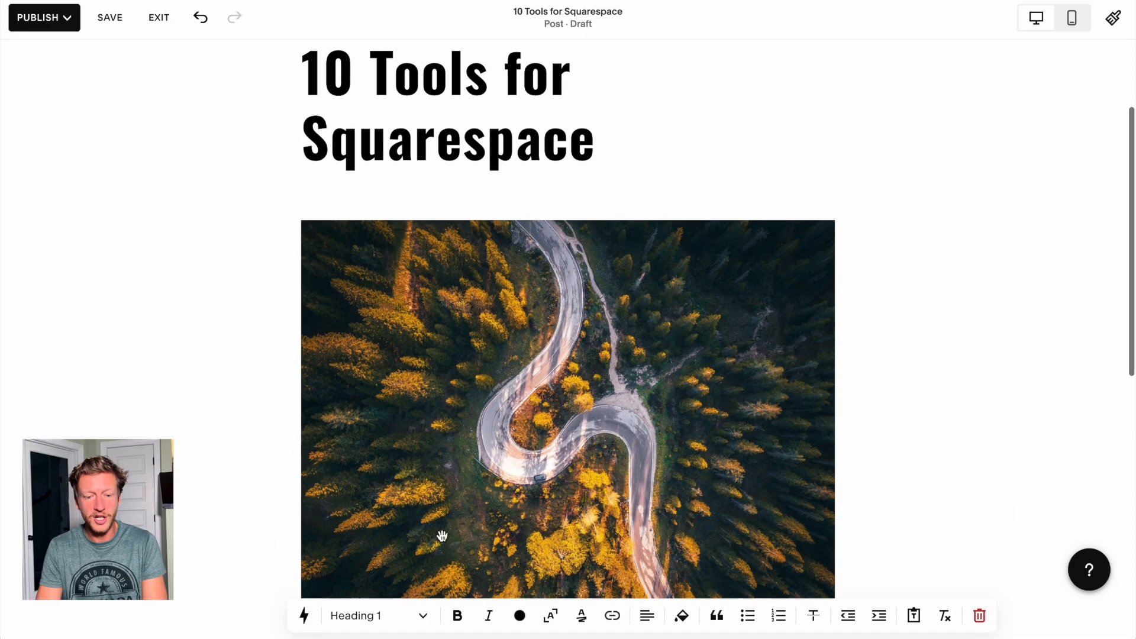
scroll(442, 538, down, 5)
click(443, 541)
click(578, 443)
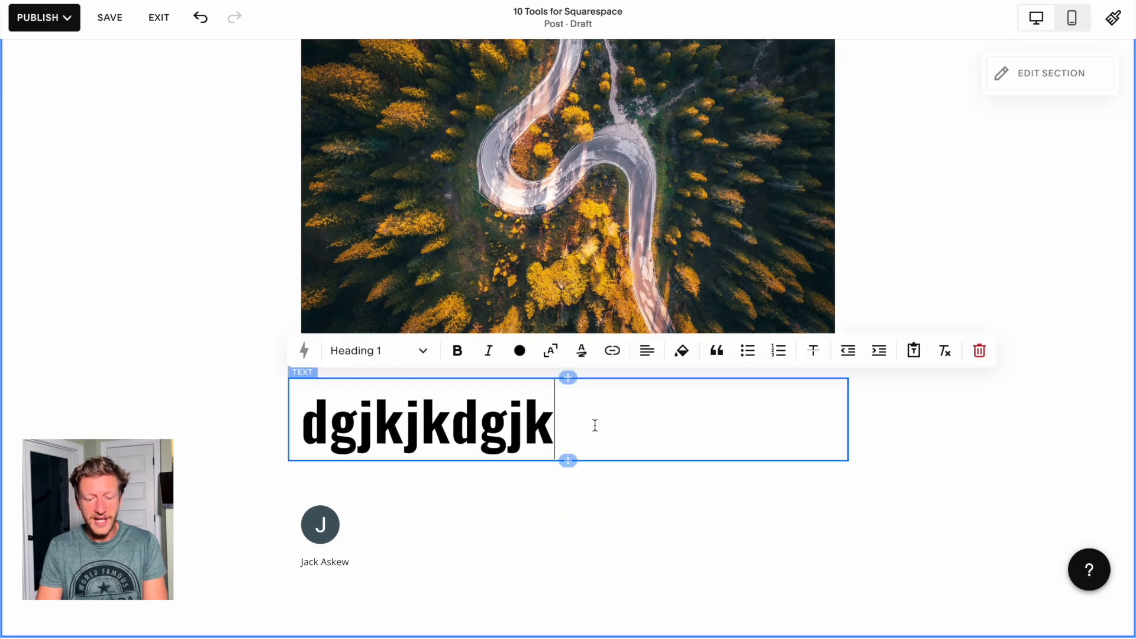
Insert a newsletter block directly beneath the heading text.
click(567, 478)
click(567, 460)
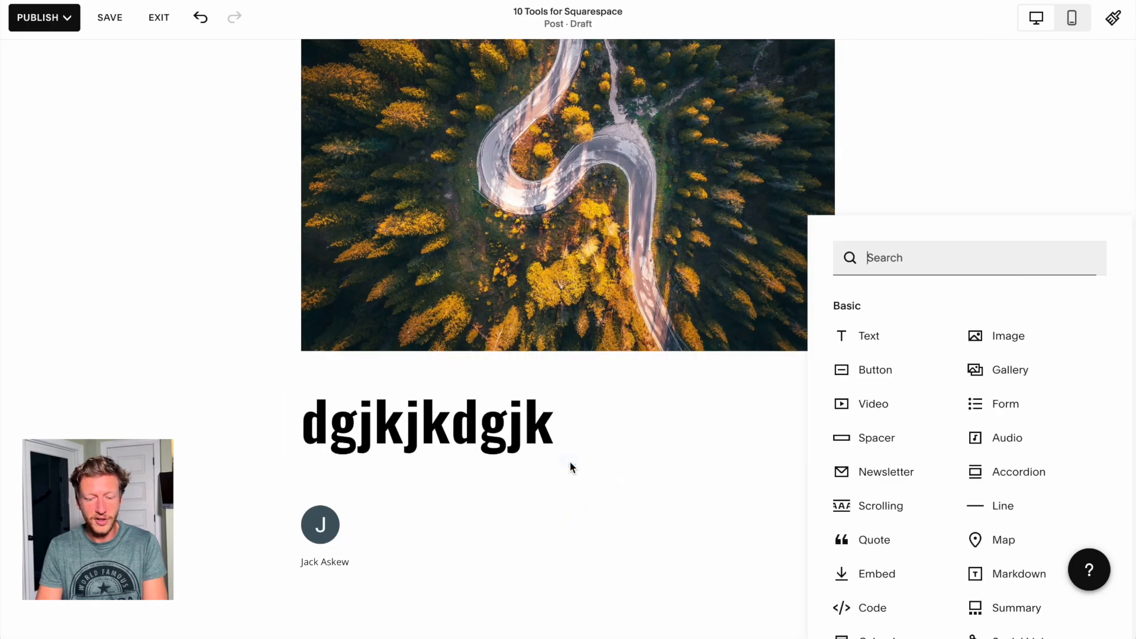
scroll(1009, 465, down, 1)
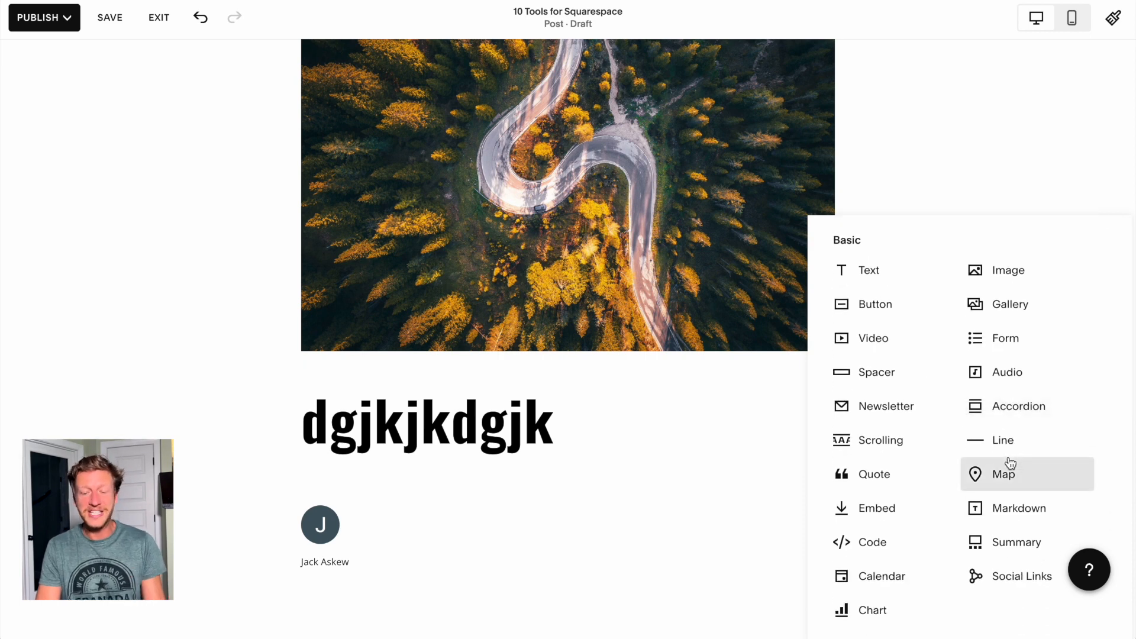
scroll(1010, 464, up, 1)
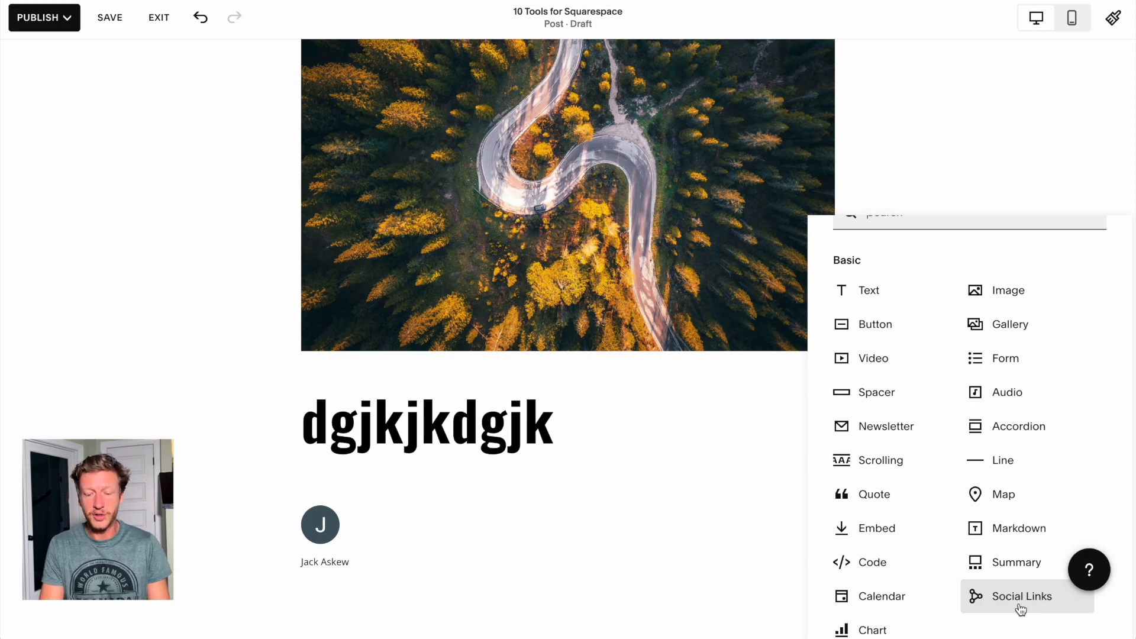
click(885, 426)
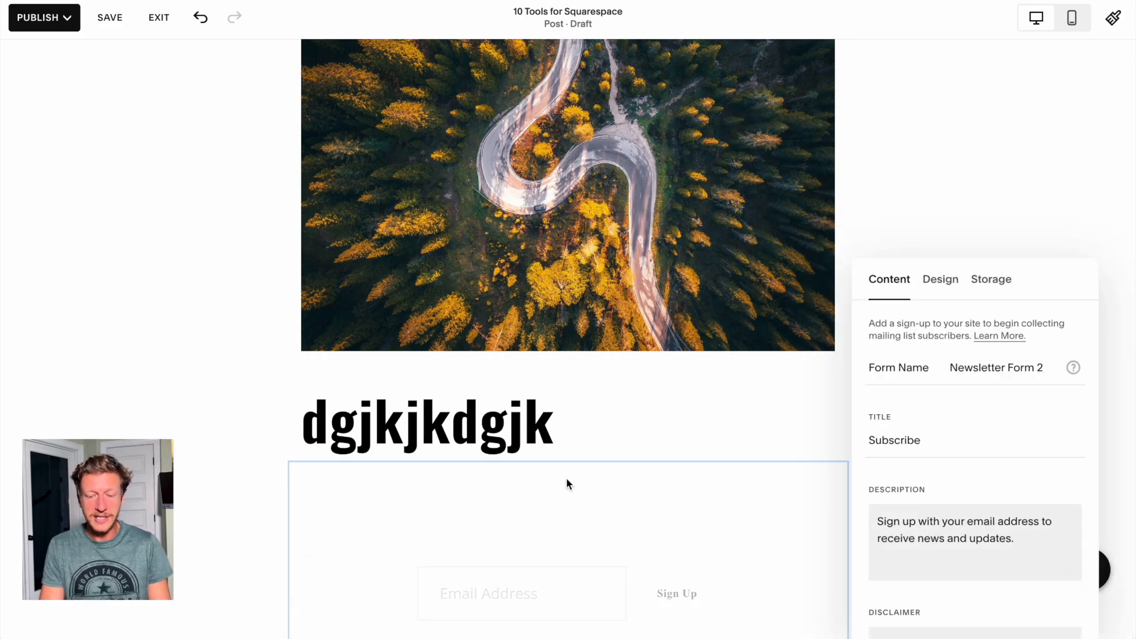
Examine the newsletter block in the post and its storage options.
scroll(733, 535, down, 3)
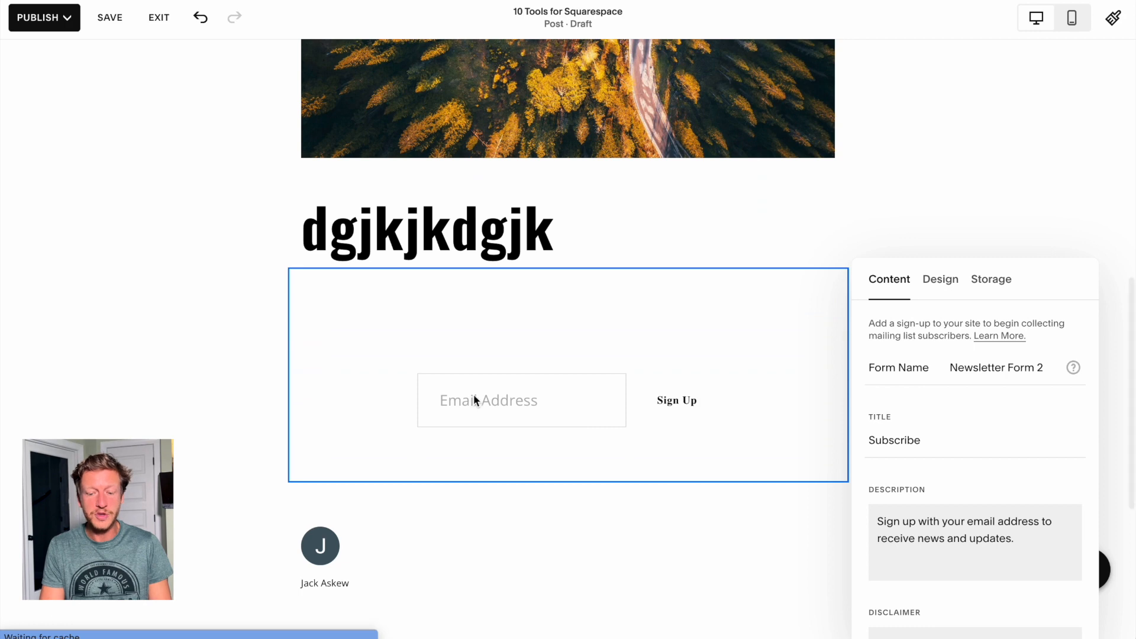
click(997, 281)
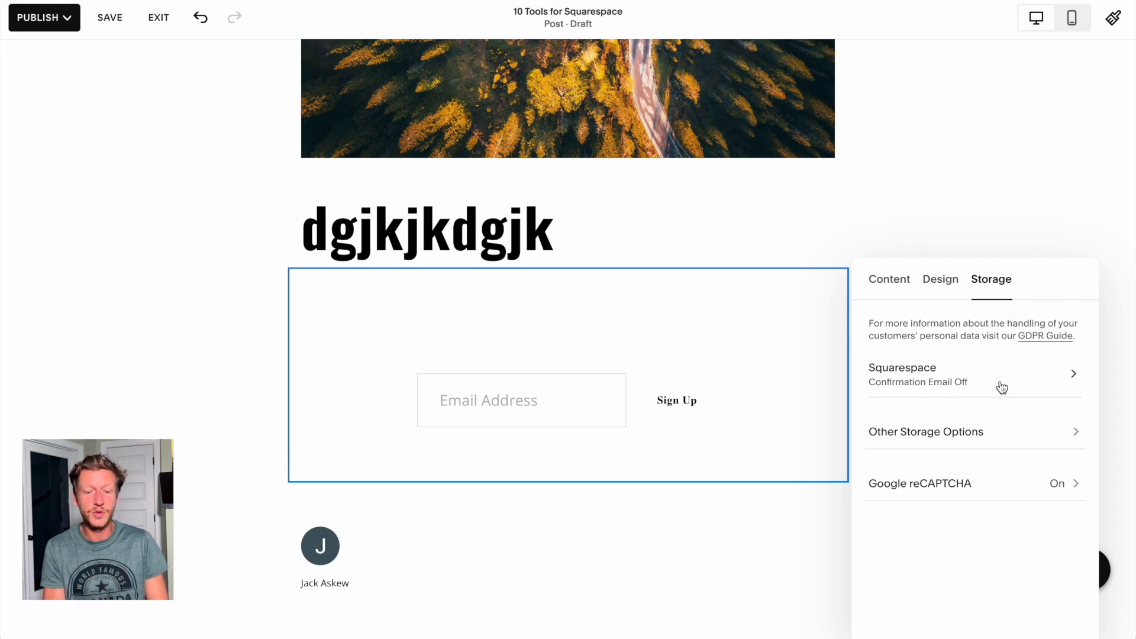
scroll(811, 190, up, 4)
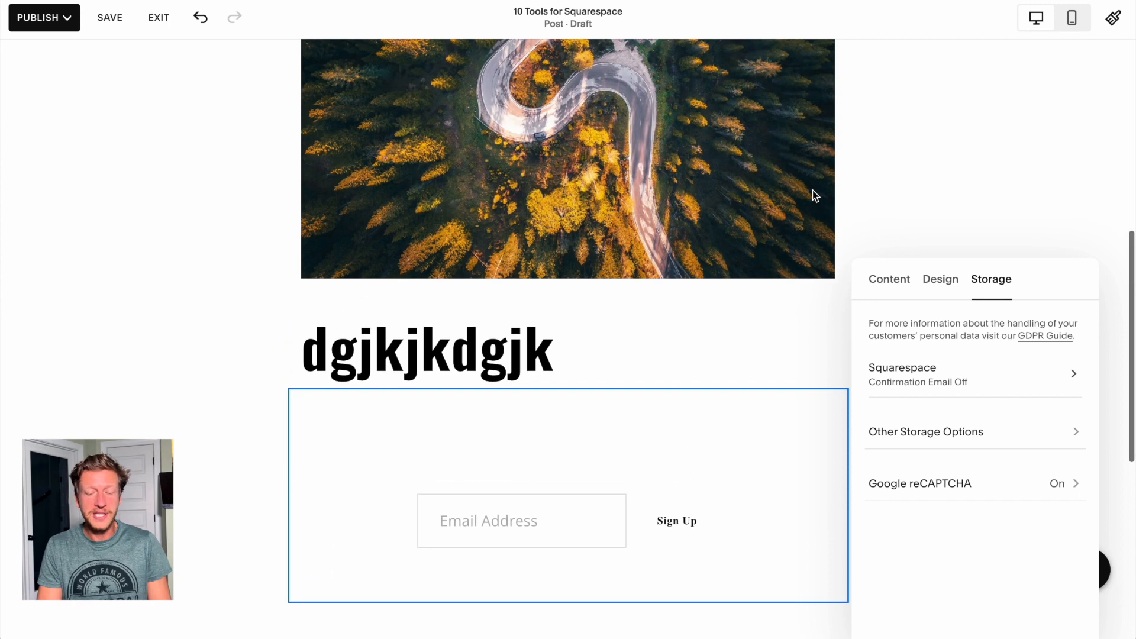
scroll(812, 190, down, 3)
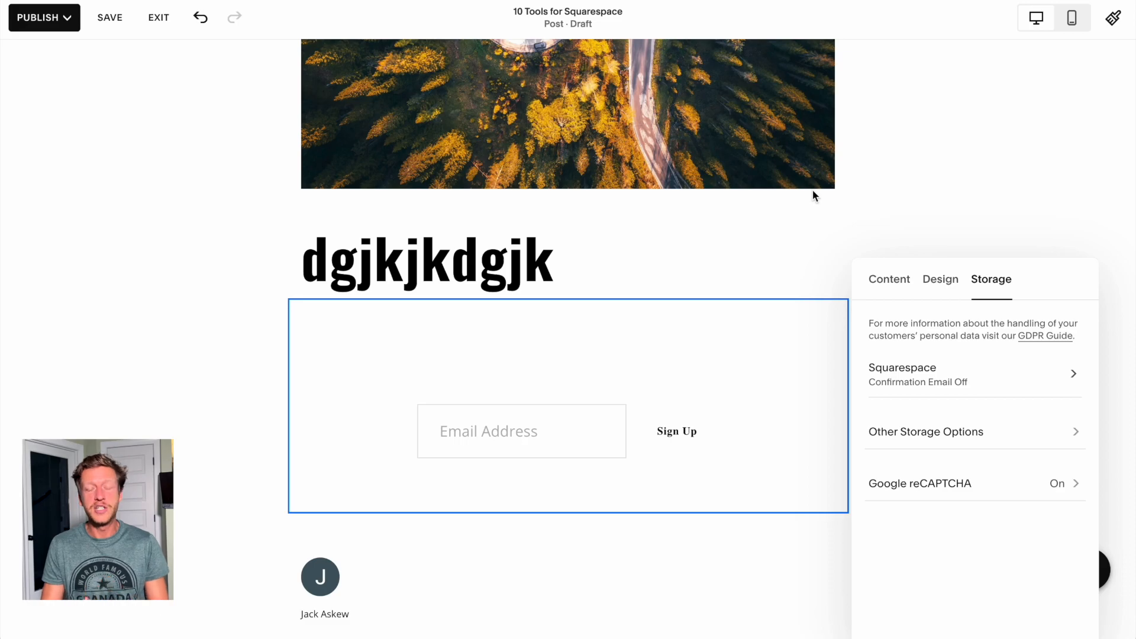
scroll(812, 190, up, 10)
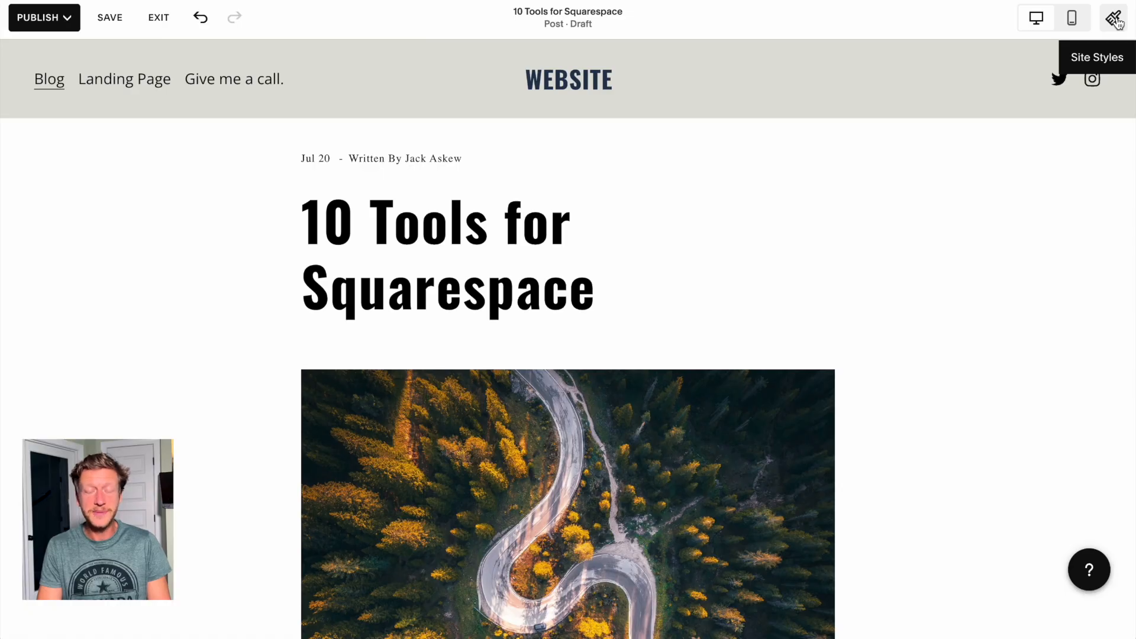
Open the site styles and examine the font pack, base size and global text style settings.
click(1115, 19)
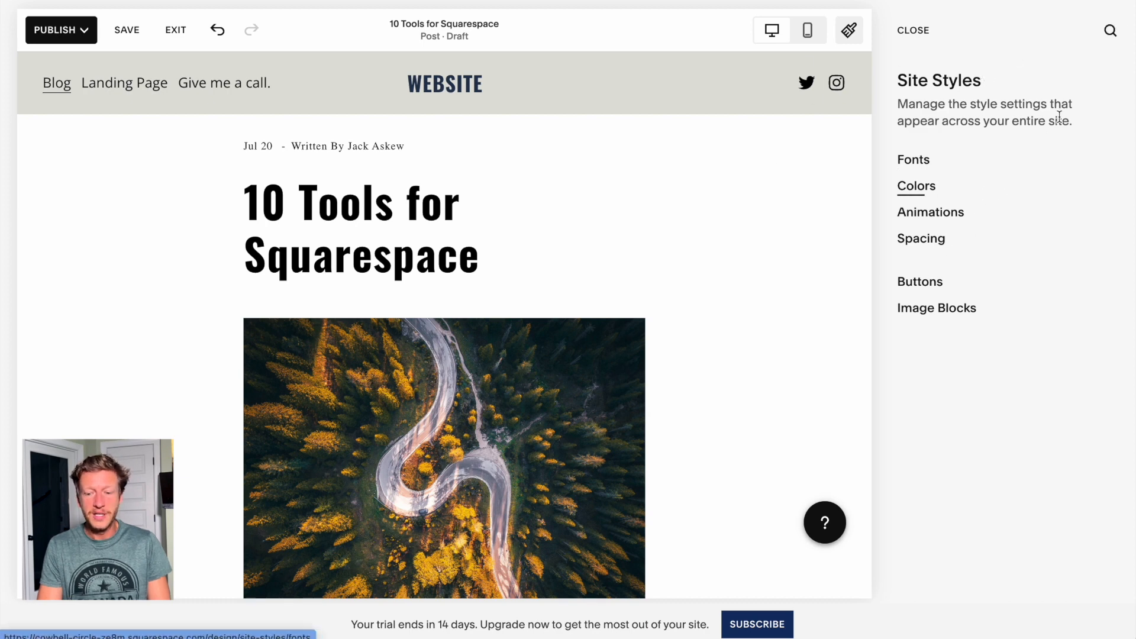
drag(1070, 121, 893, 105)
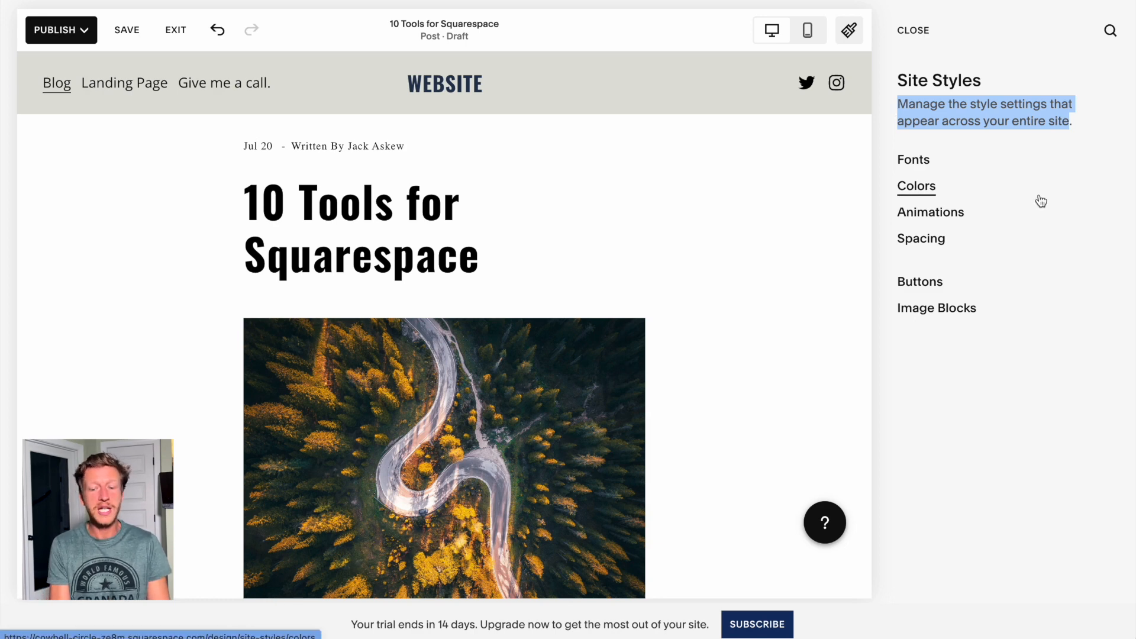
click(917, 161)
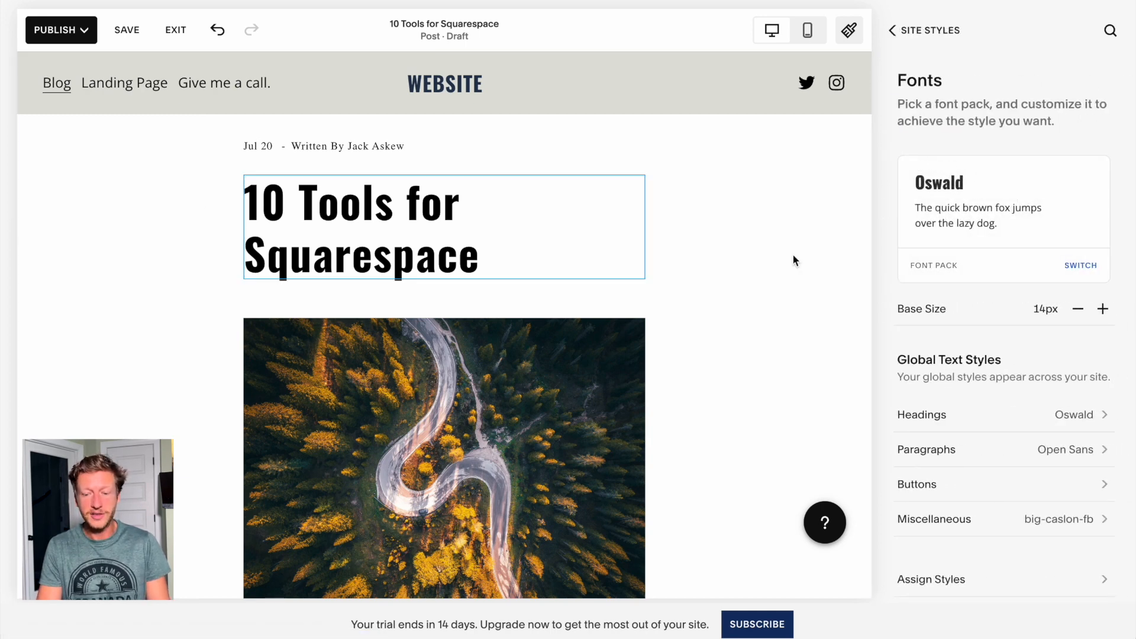
scroll(962, 451, down, 1)
scroll(963, 452, down, 1)
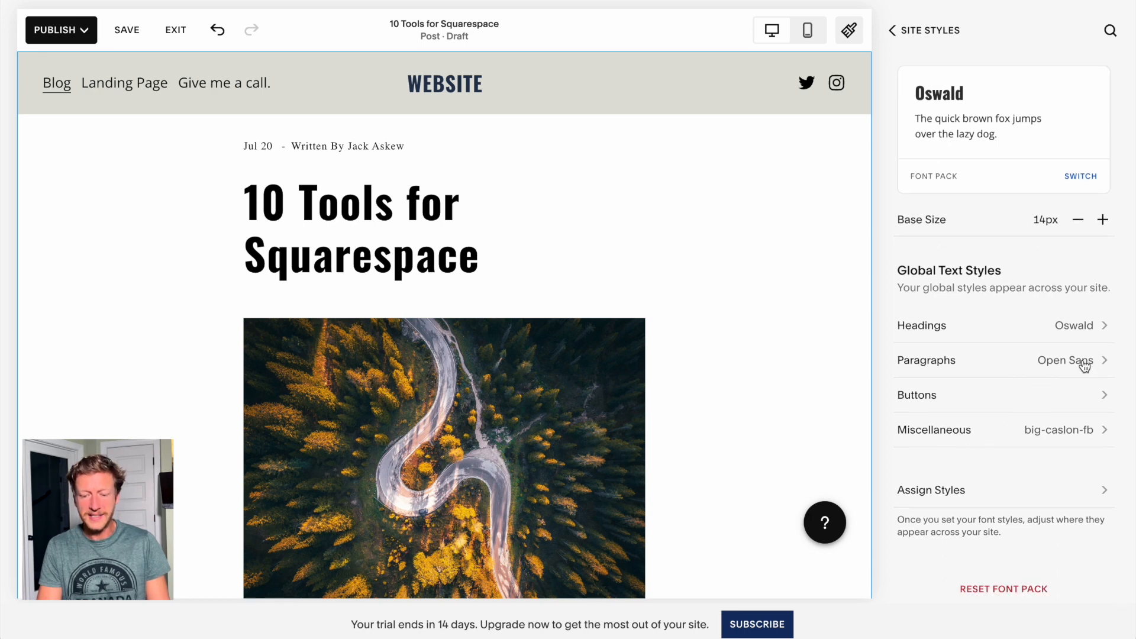
scroll(992, 359, down, 1)
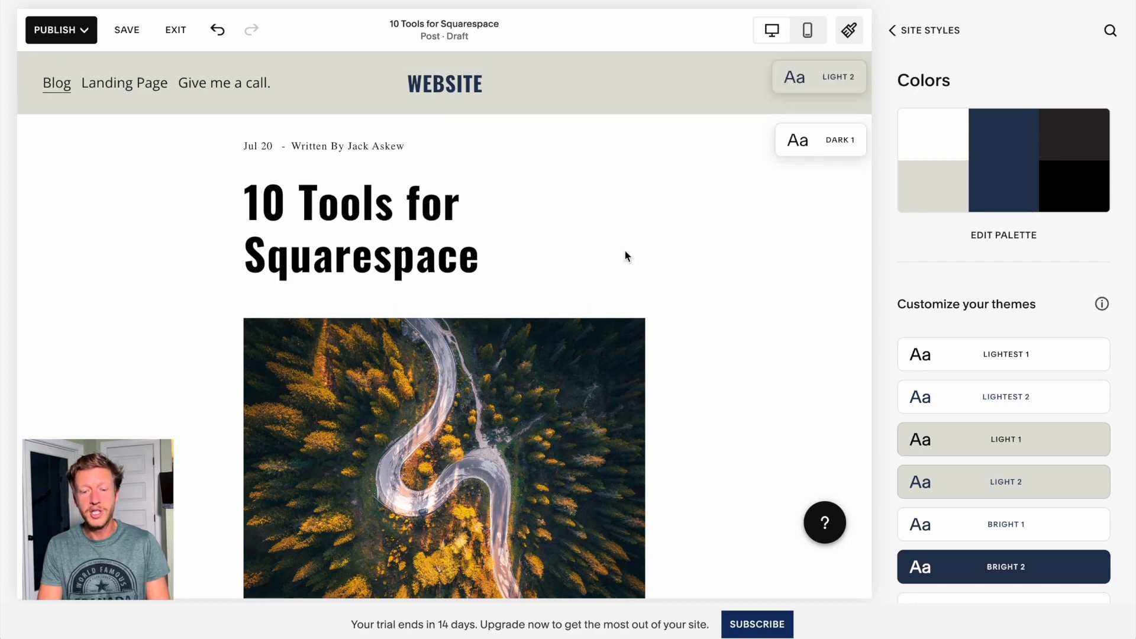
Review the site's color palette and themes alongside the whole post, then close the site styles.
scroll(685, 332, down, 10)
scroll(685, 333, up, 3)
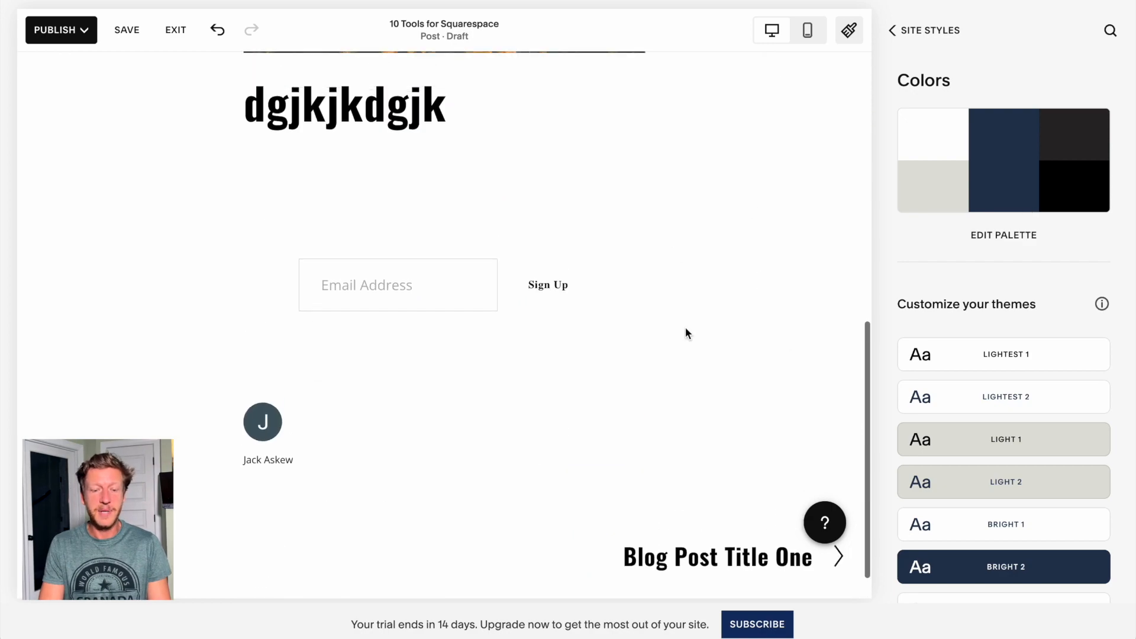
scroll(686, 332, down, 2)
scroll(686, 332, up, 10)
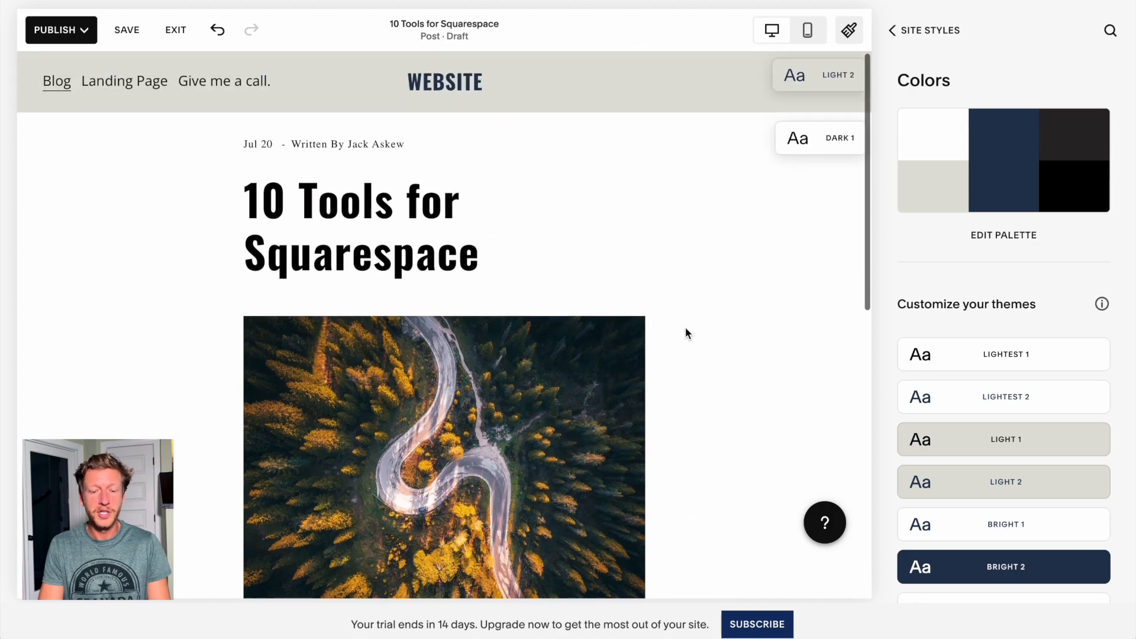
click(686, 328)
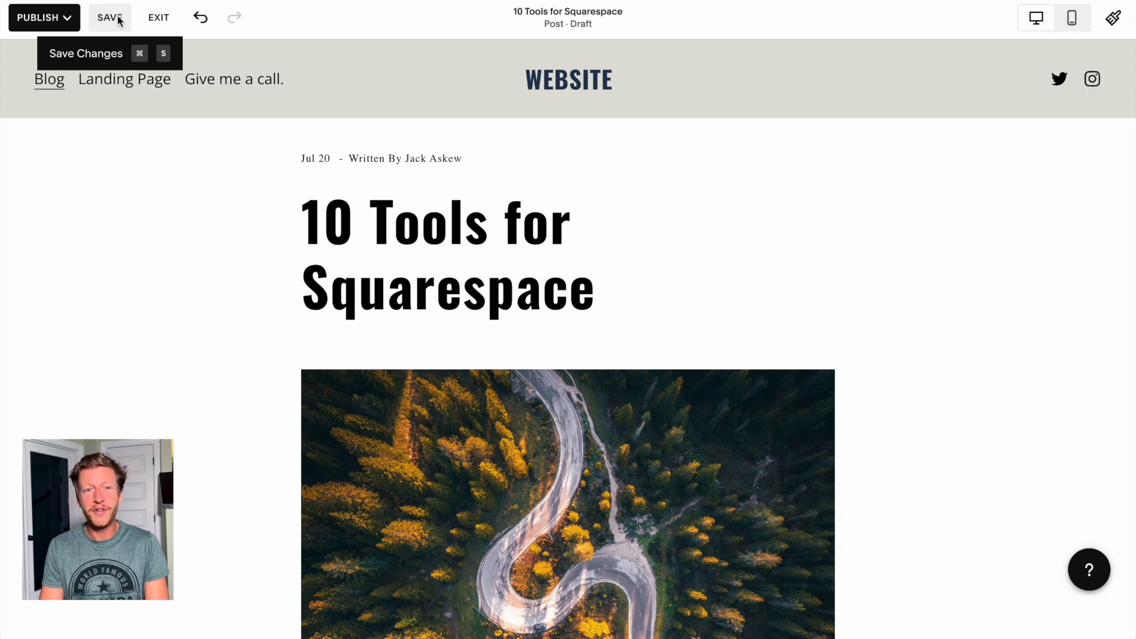
Save the post, exit editing and view the Blog page's post grid.
click(118, 20)
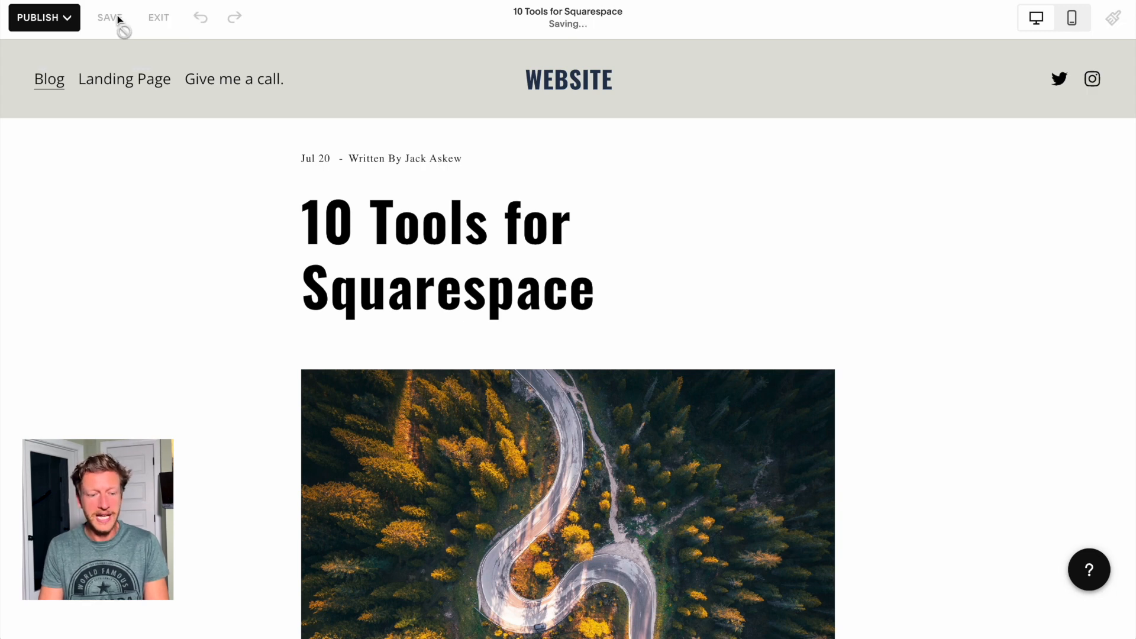
click(158, 15)
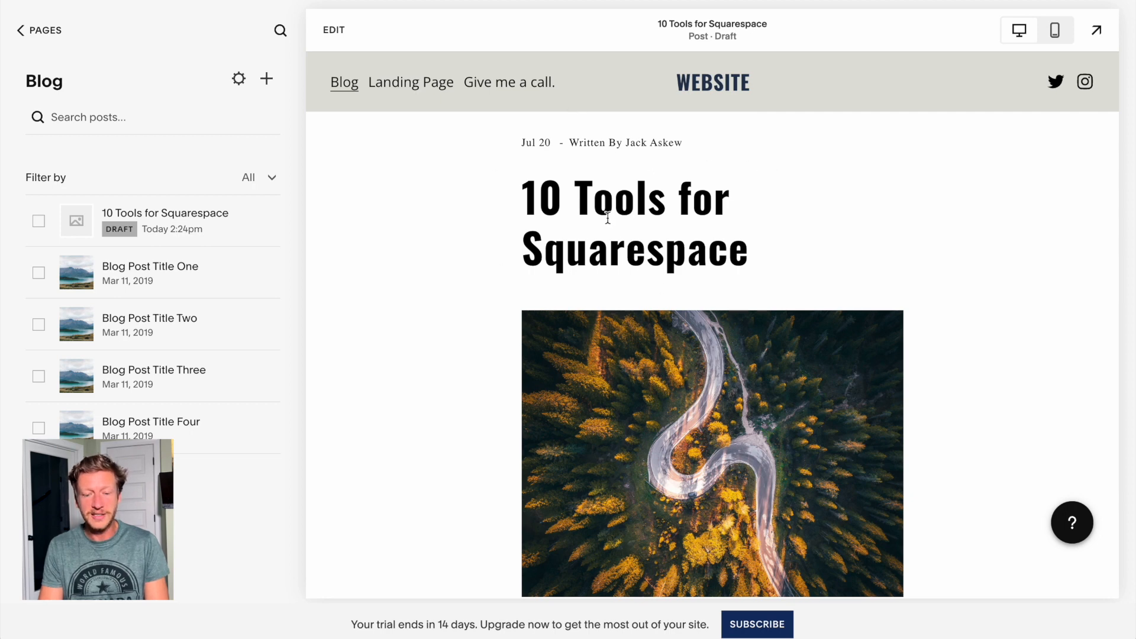
click(344, 84)
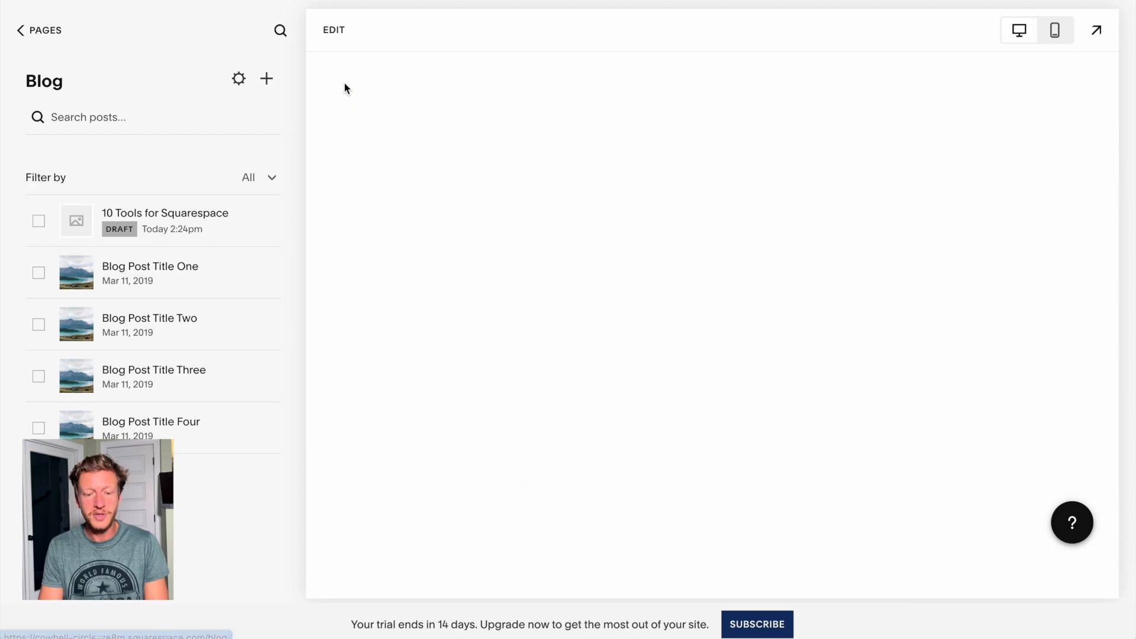
scroll(641, 392, down, 5)
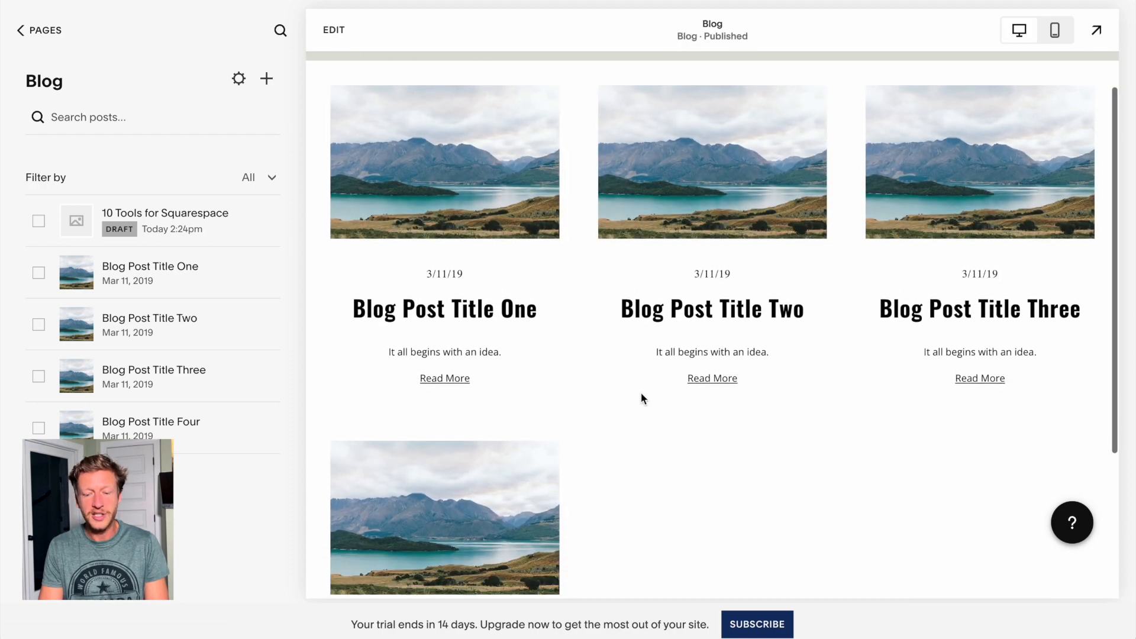
scroll(641, 393, up, 5)
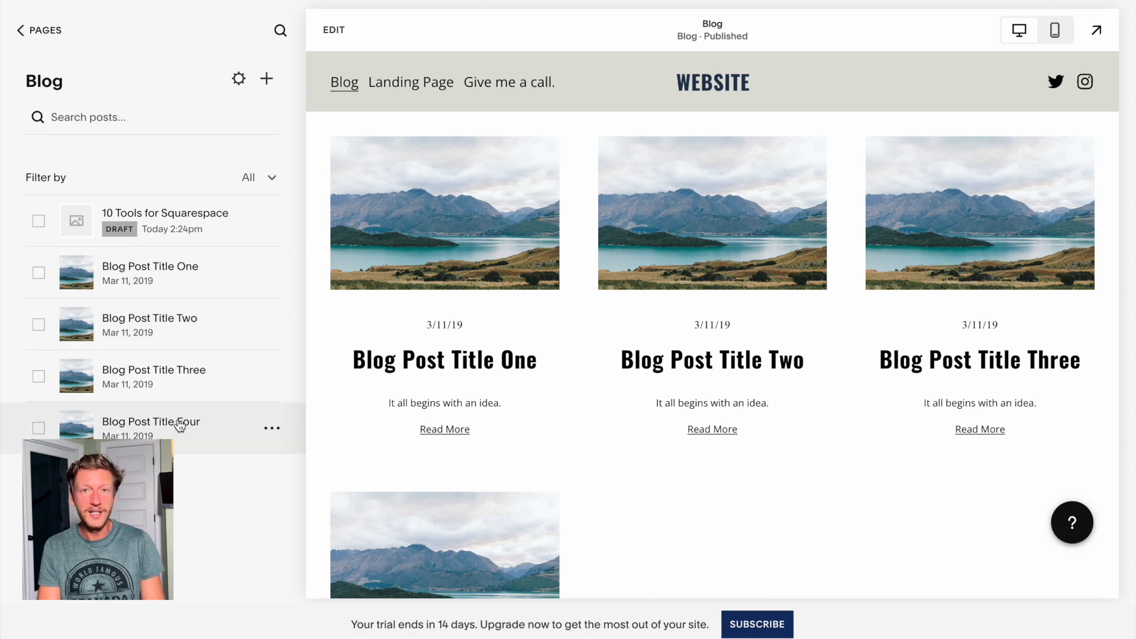
Add another new post to the blog.
click(266, 81)
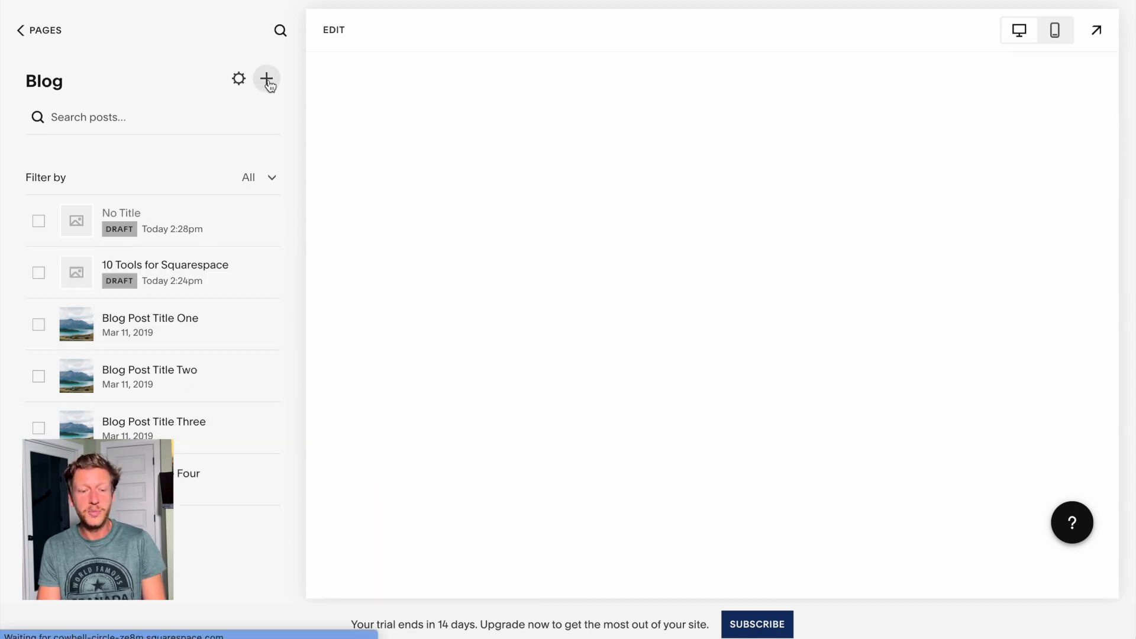